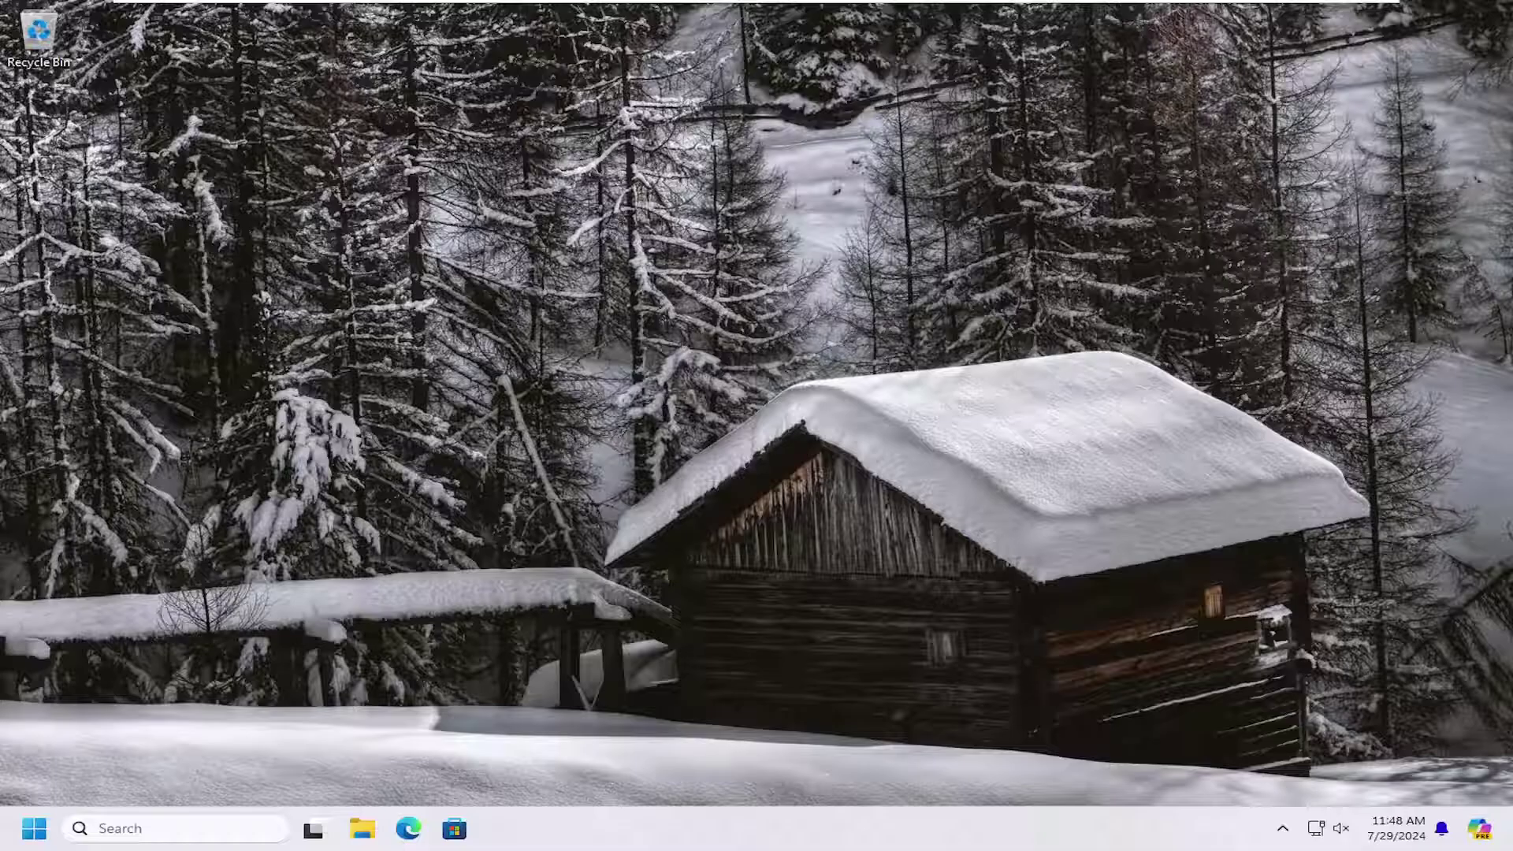
# Step: Launch Services from a Start search for 'services' and scroll down to the Remote entries
pyautogui.click(33, 827)
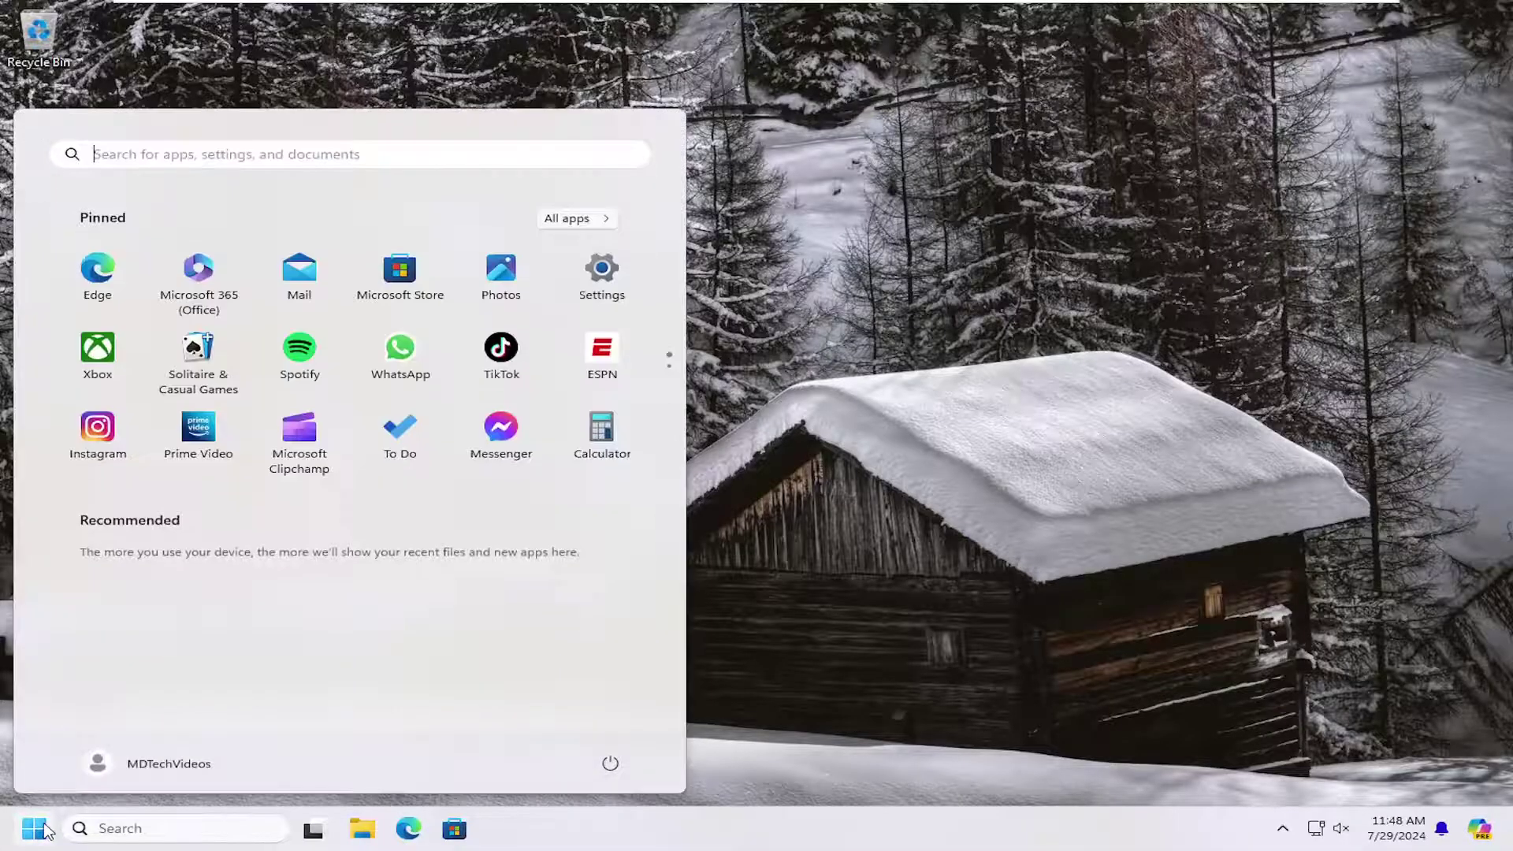
pyautogui.write('services')
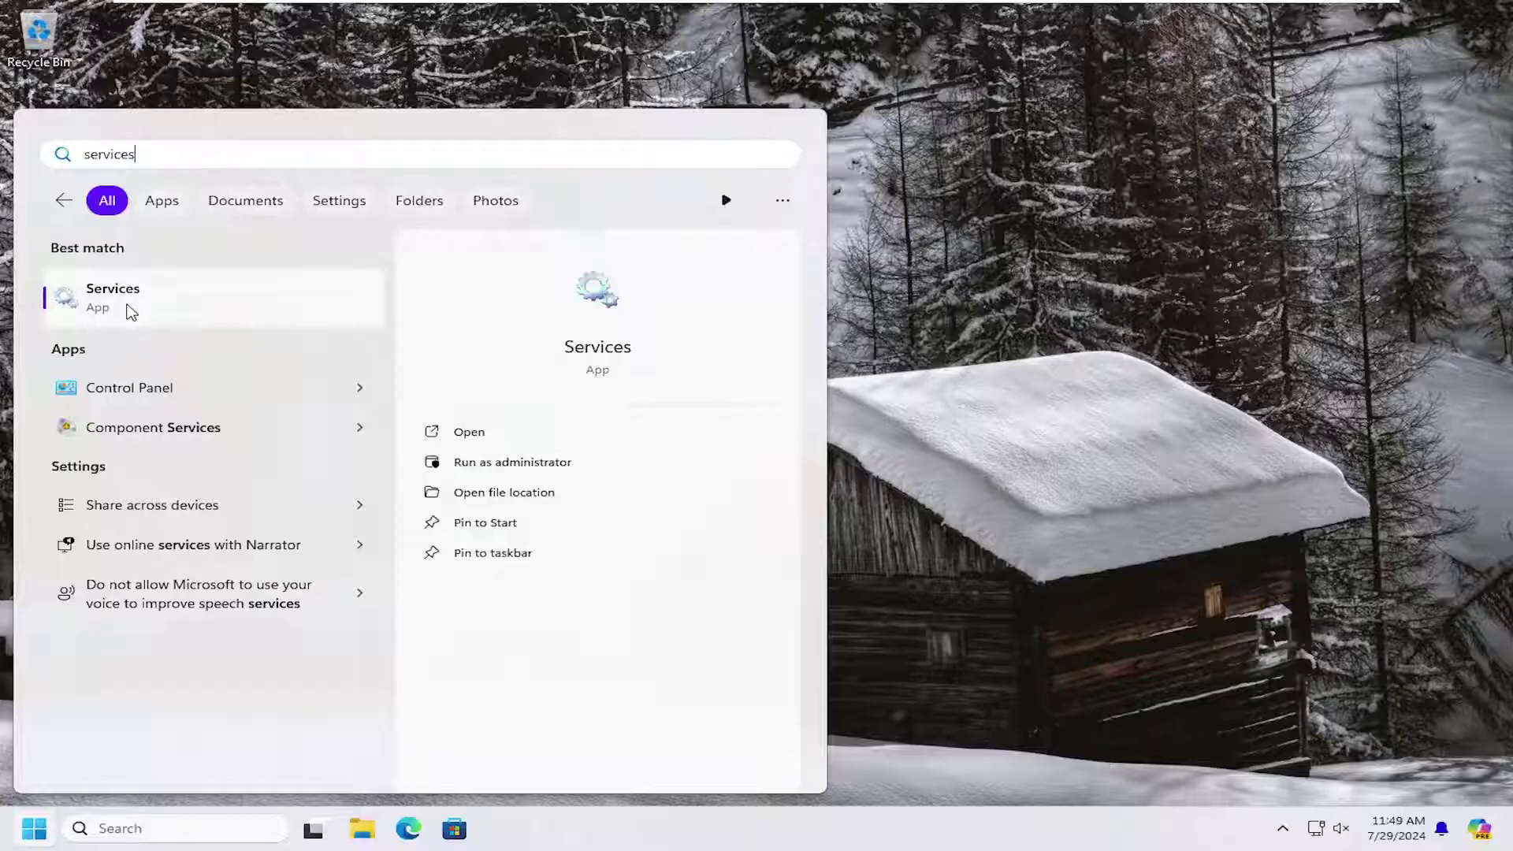
pyautogui.click(131, 312)
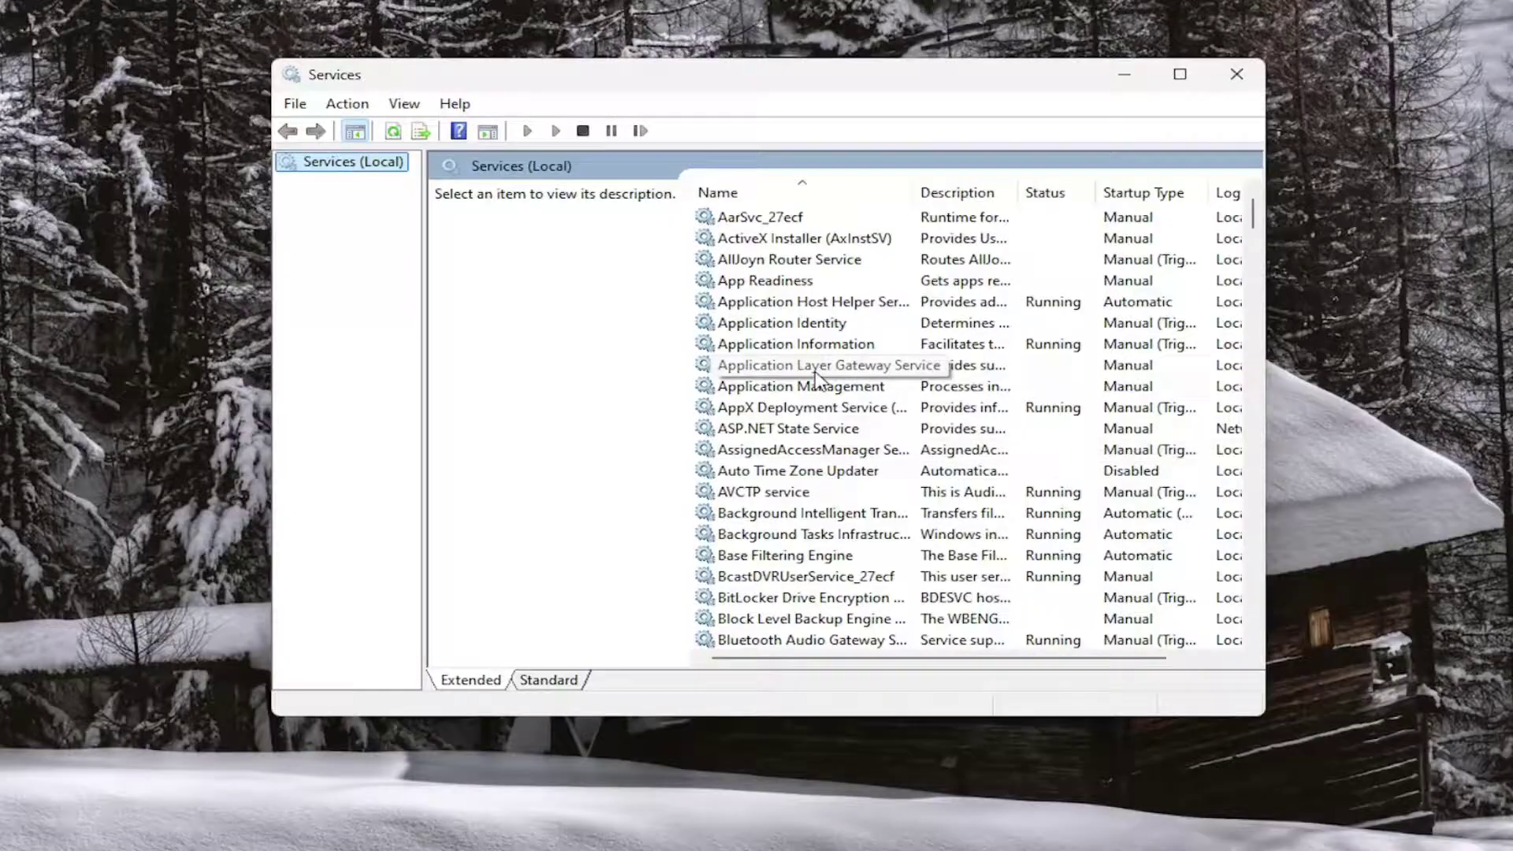
pyautogui.scroll(-20, 816, 378)
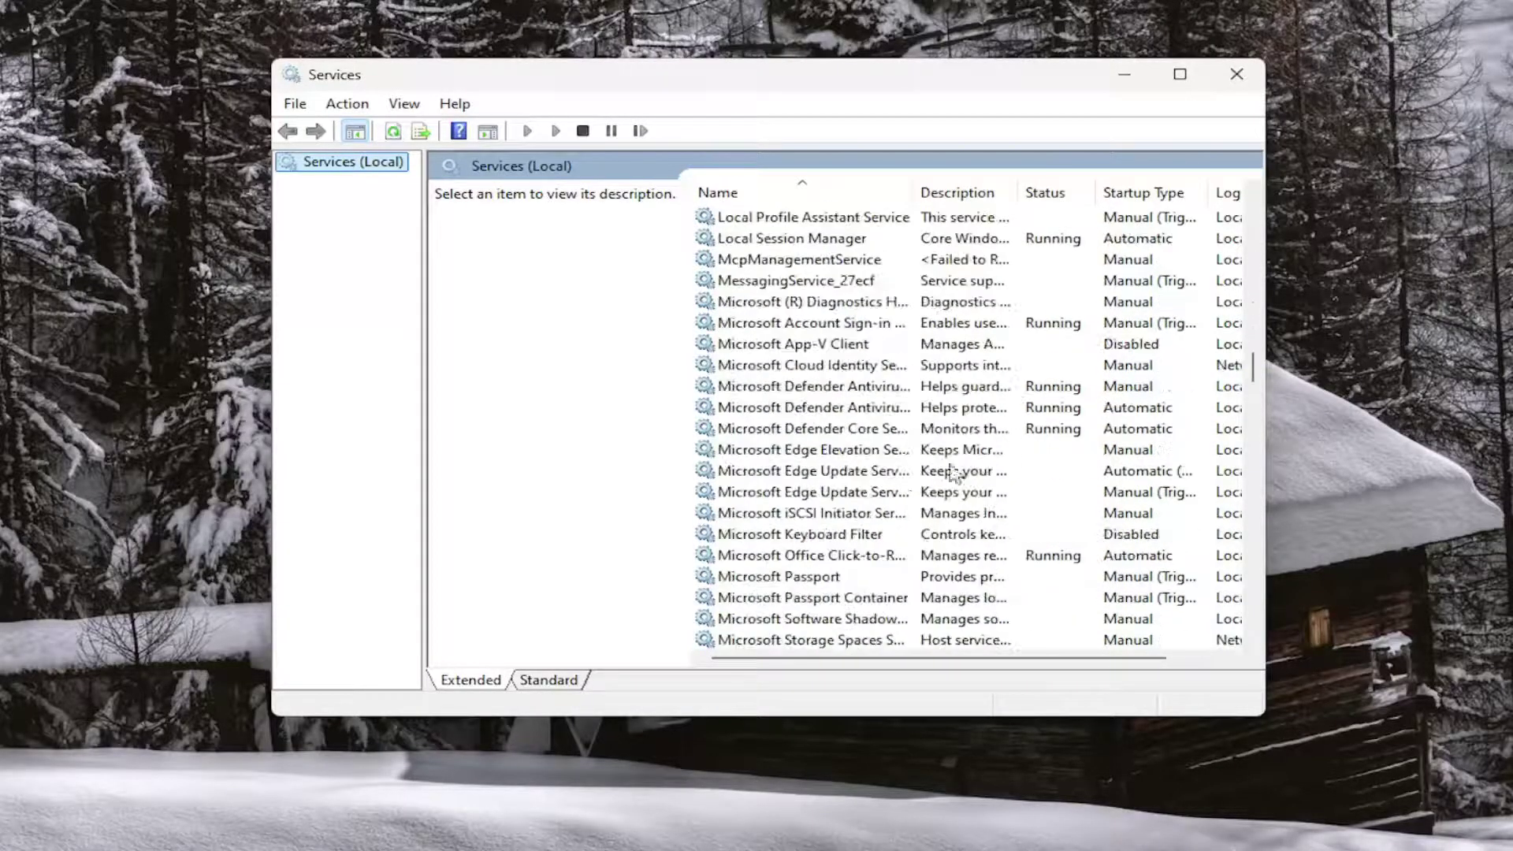
pyautogui.scroll(-15, 953, 473)
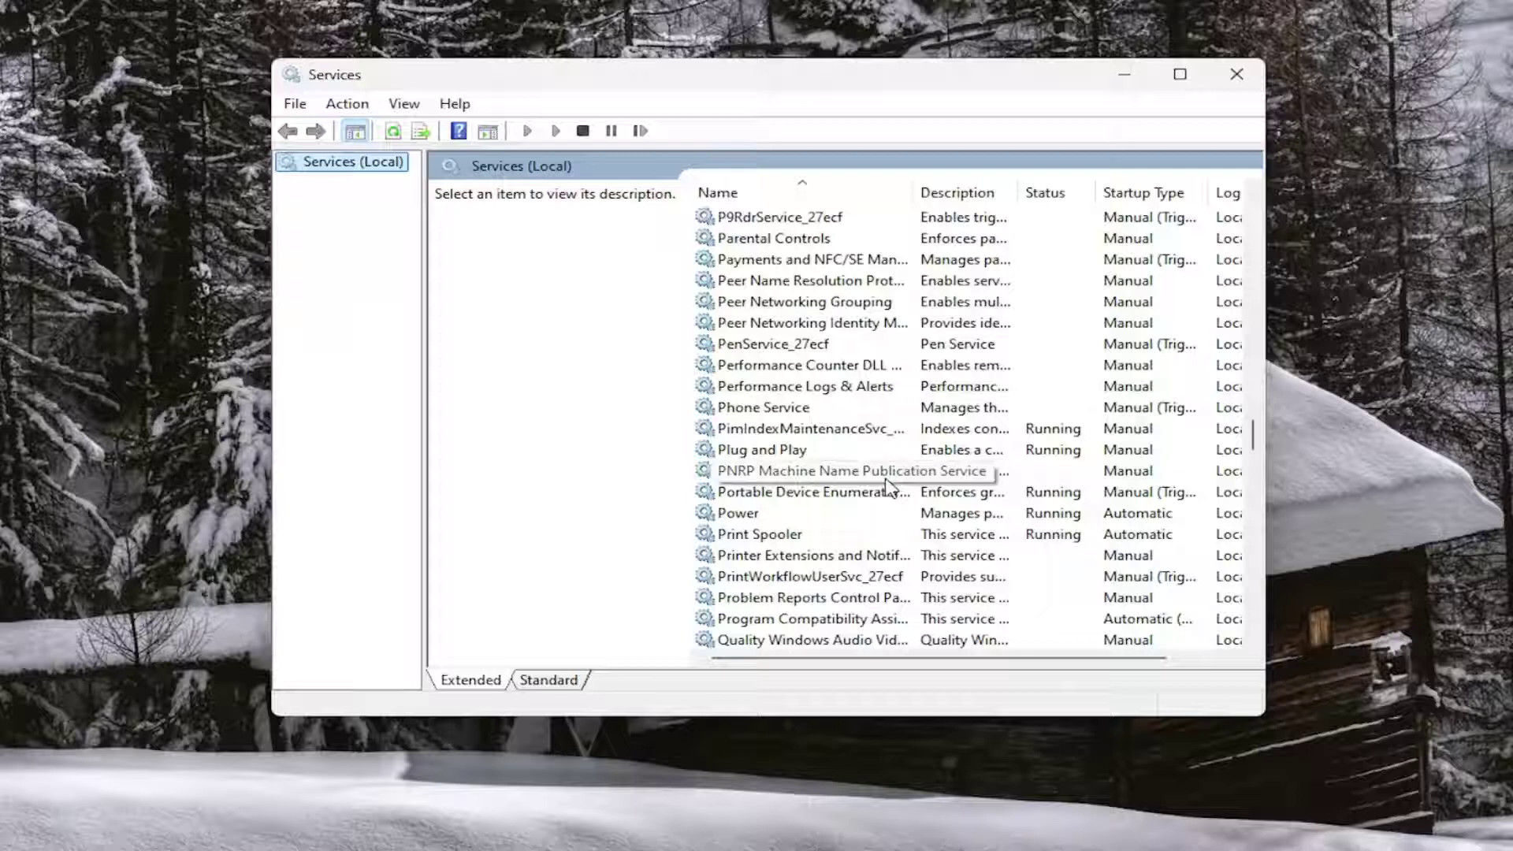
pyautogui.scroll(-5, 888, 486)
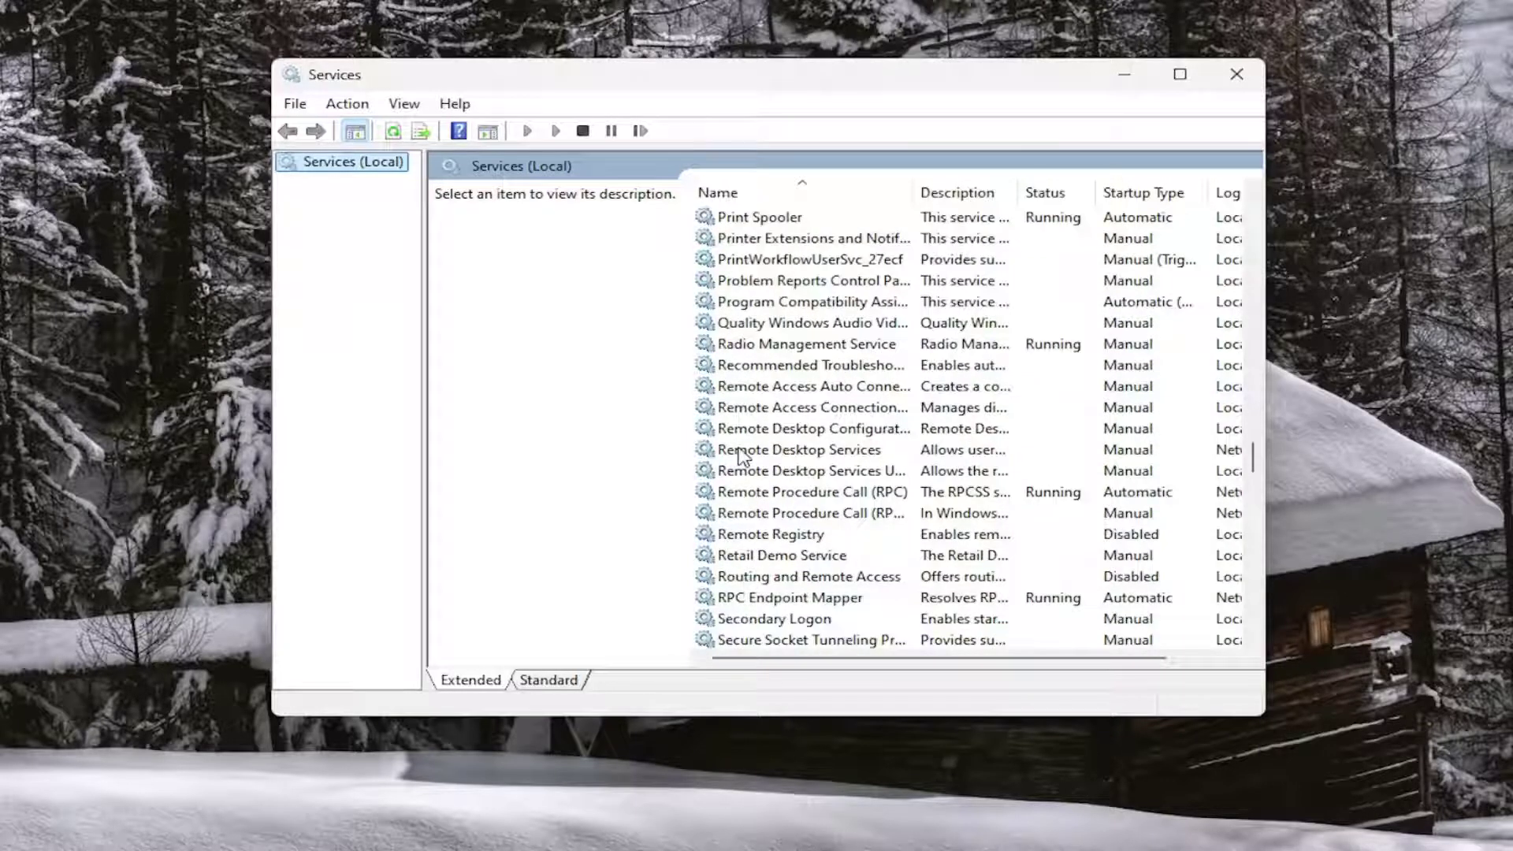
# Step: Restart Remote Desktop Services by starting, stopping and starting it again, then confirm with OK
pyautogui.doubleClick(763, 497)
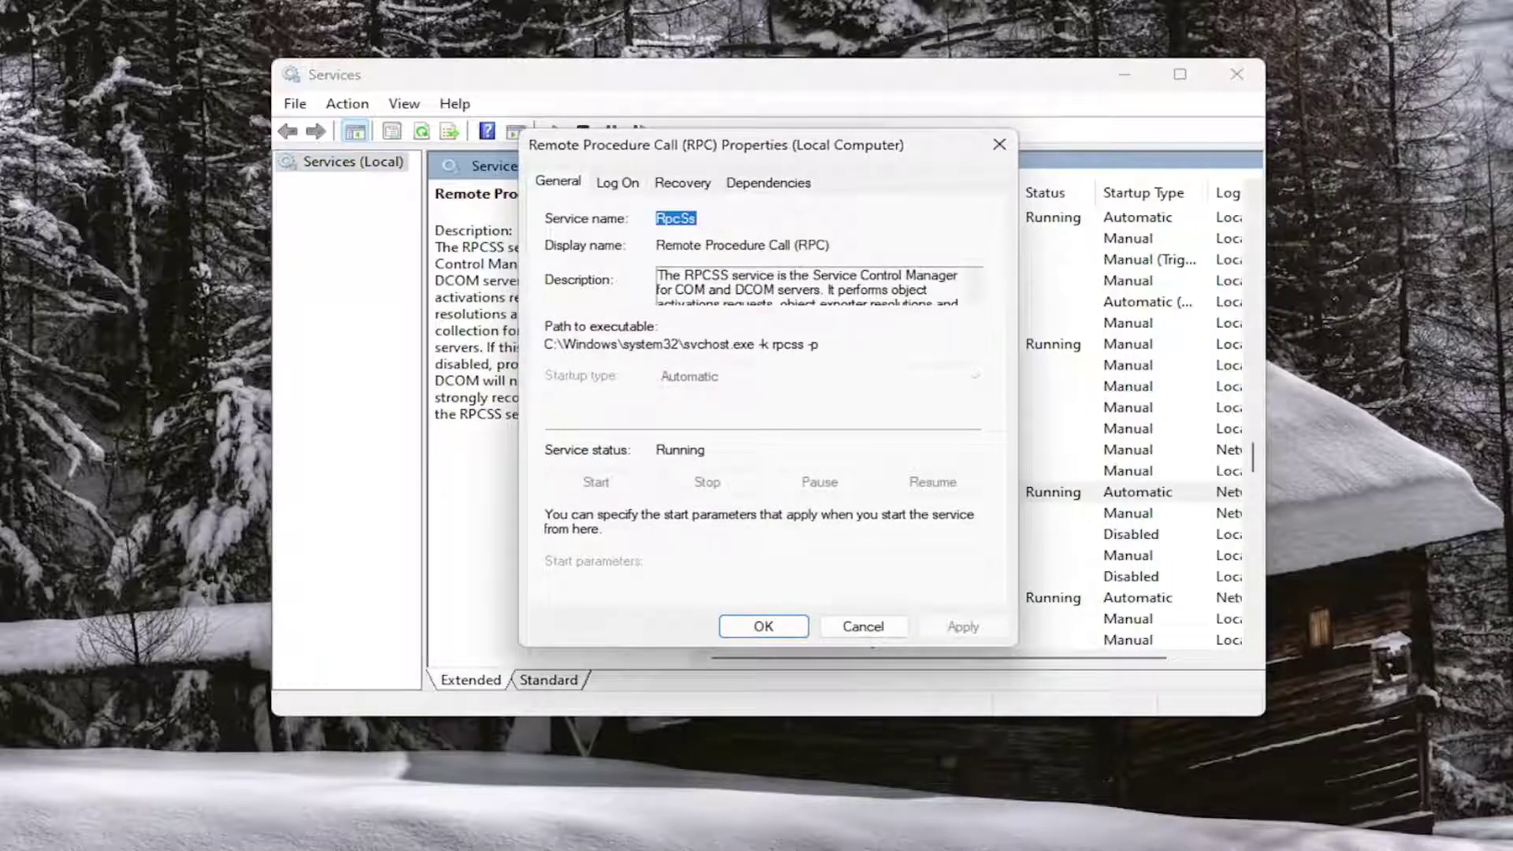
pyautogui.press('Escape')
pyautogui.doubleClick(768, 465)
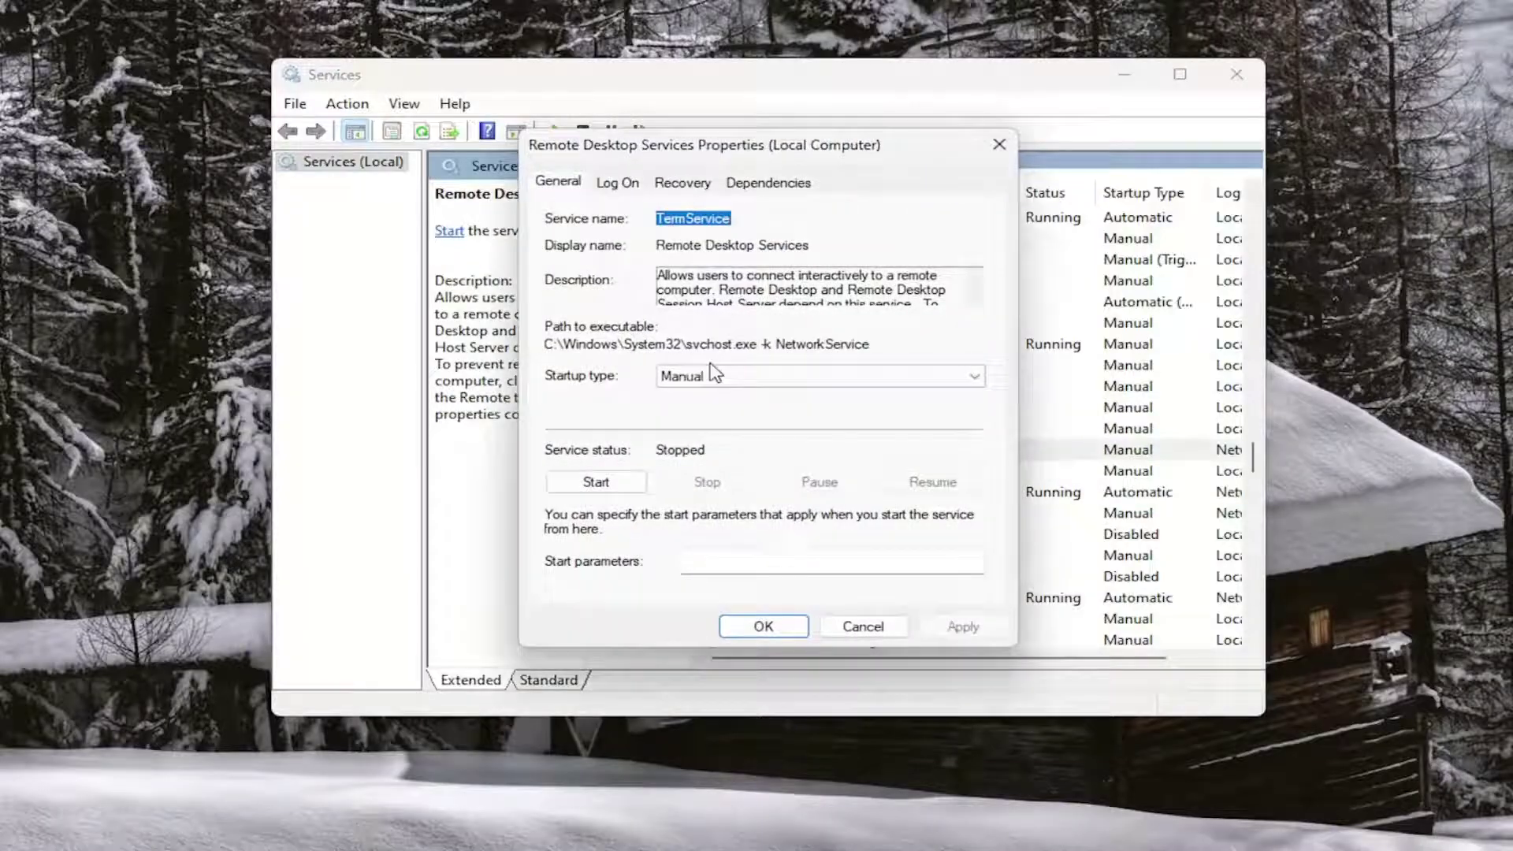
pyautogui.click(598, 484)
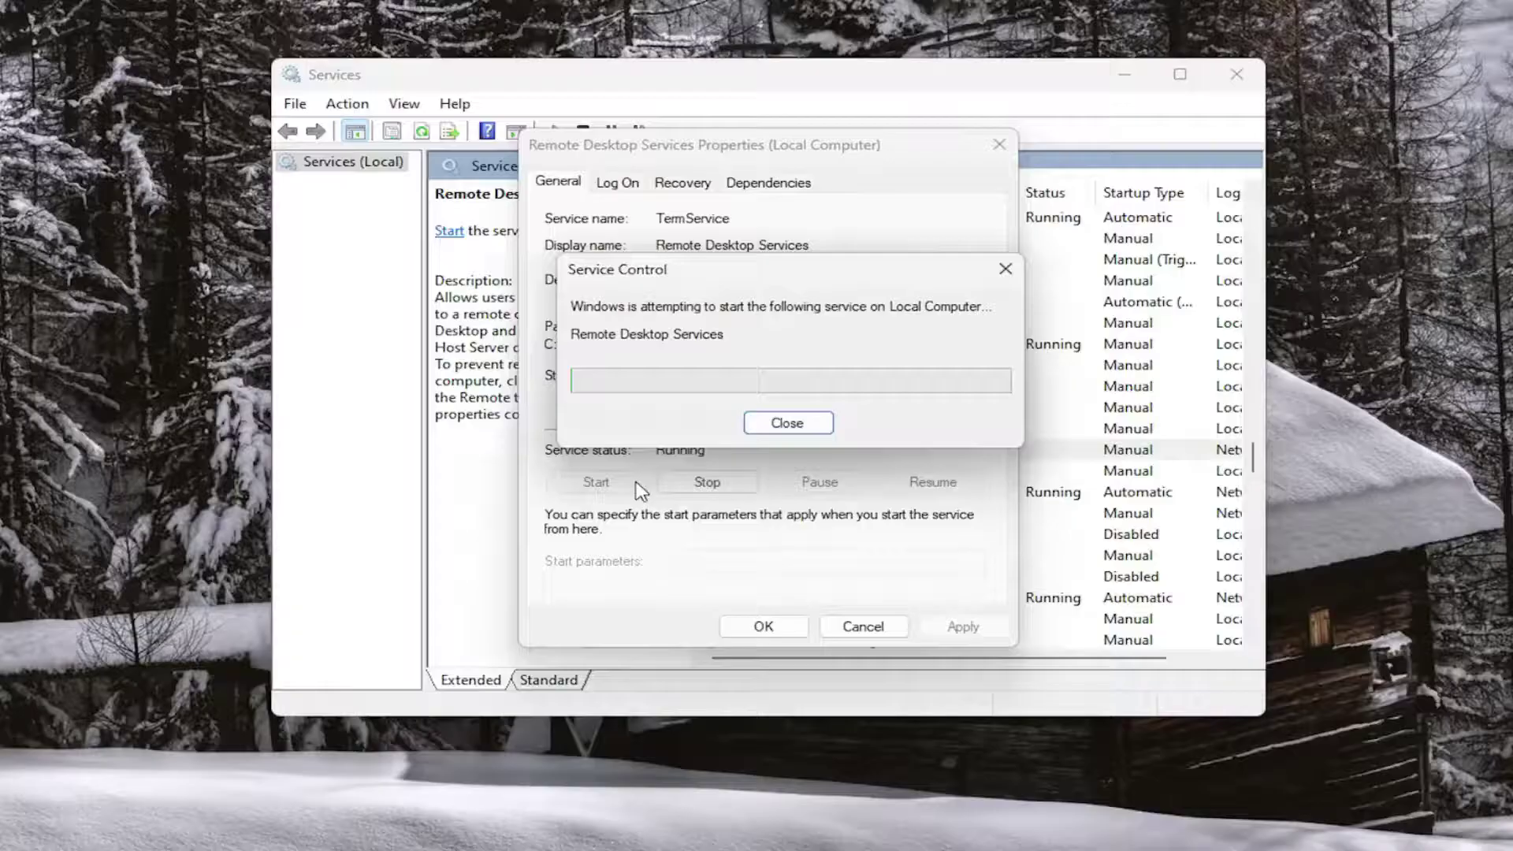
pyautogui.click(720, 485)
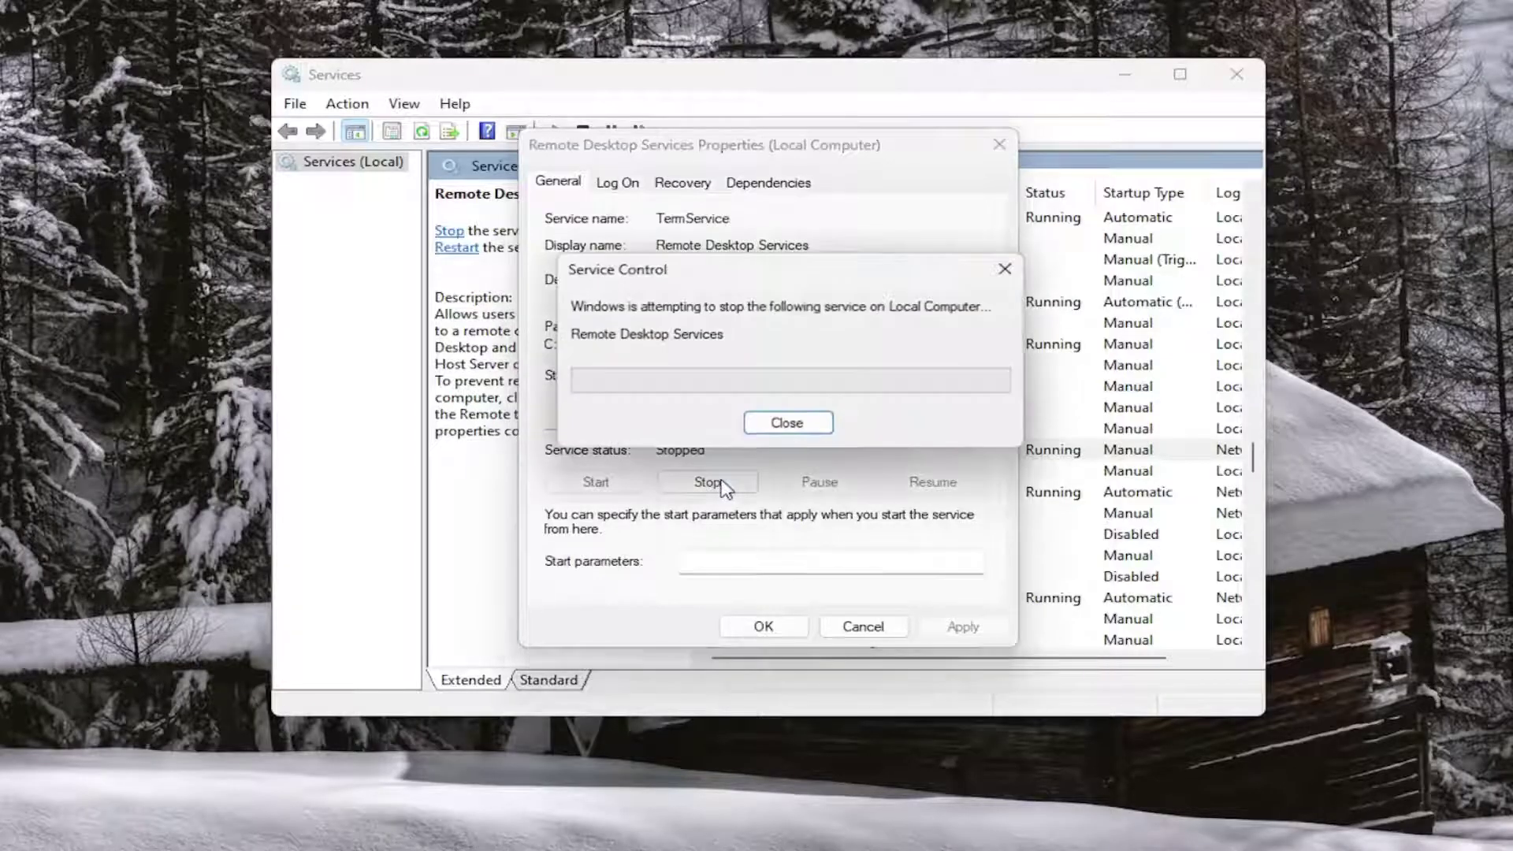
pyautogui.click(595, 484)
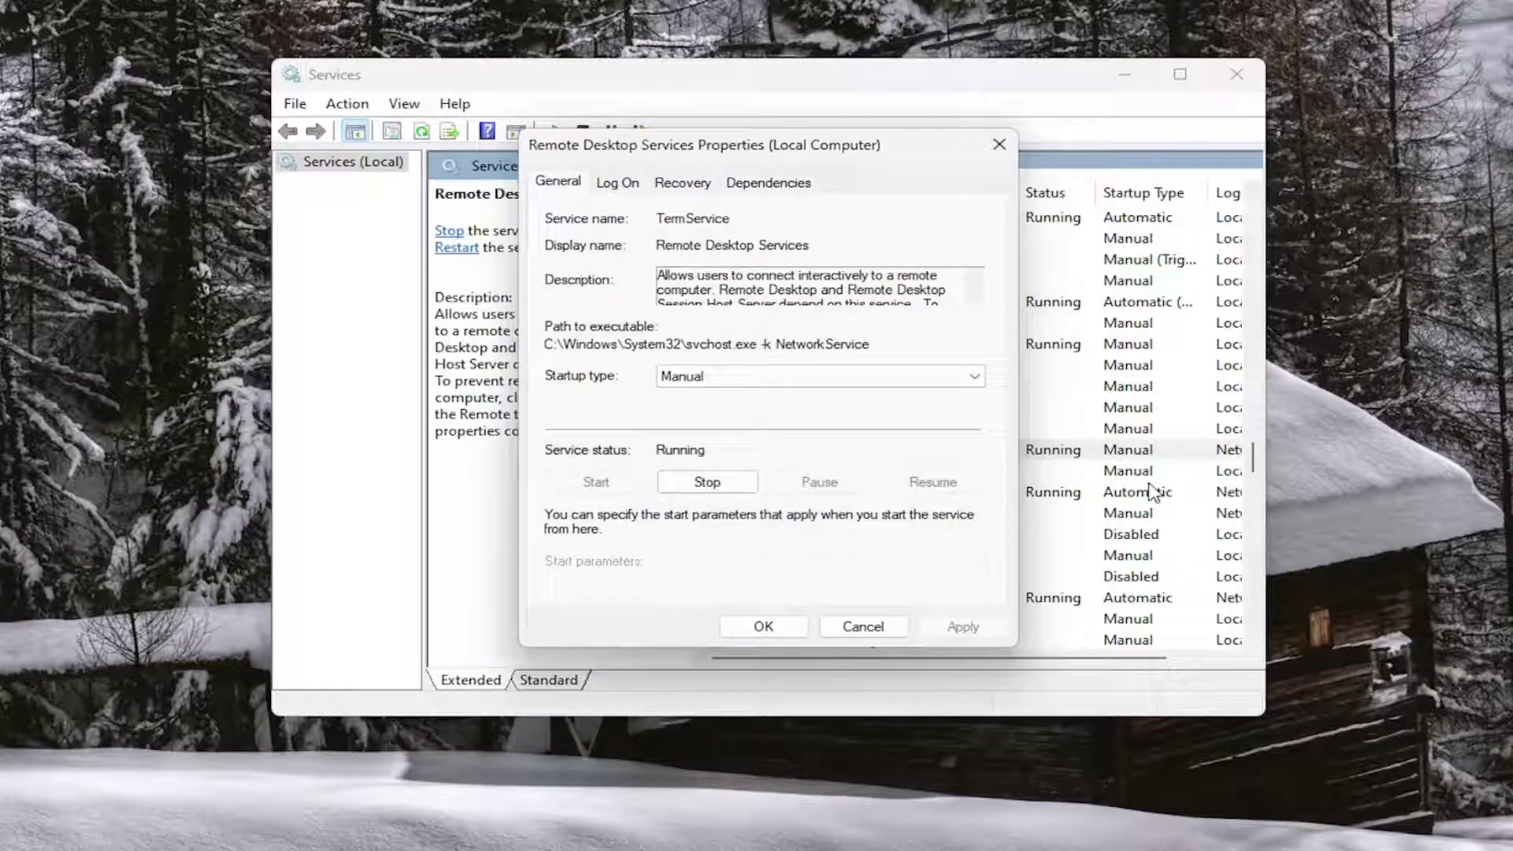
pyautogui.click(760, 627)
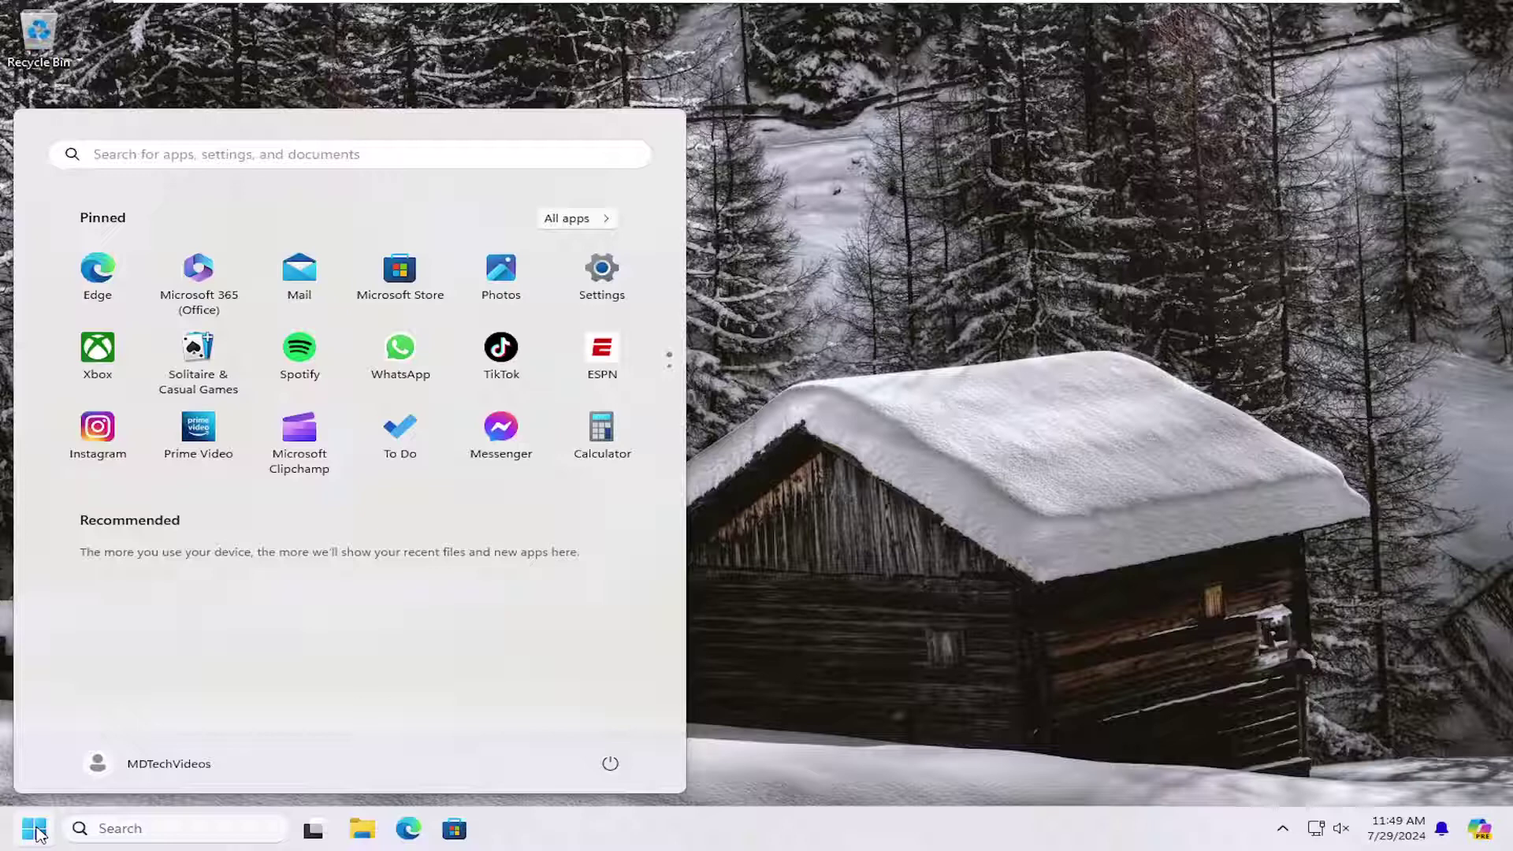
# Step: Search Start for 'chrome' and open the Google Chrome shortcut's file location
pyautogui.write('chrome')
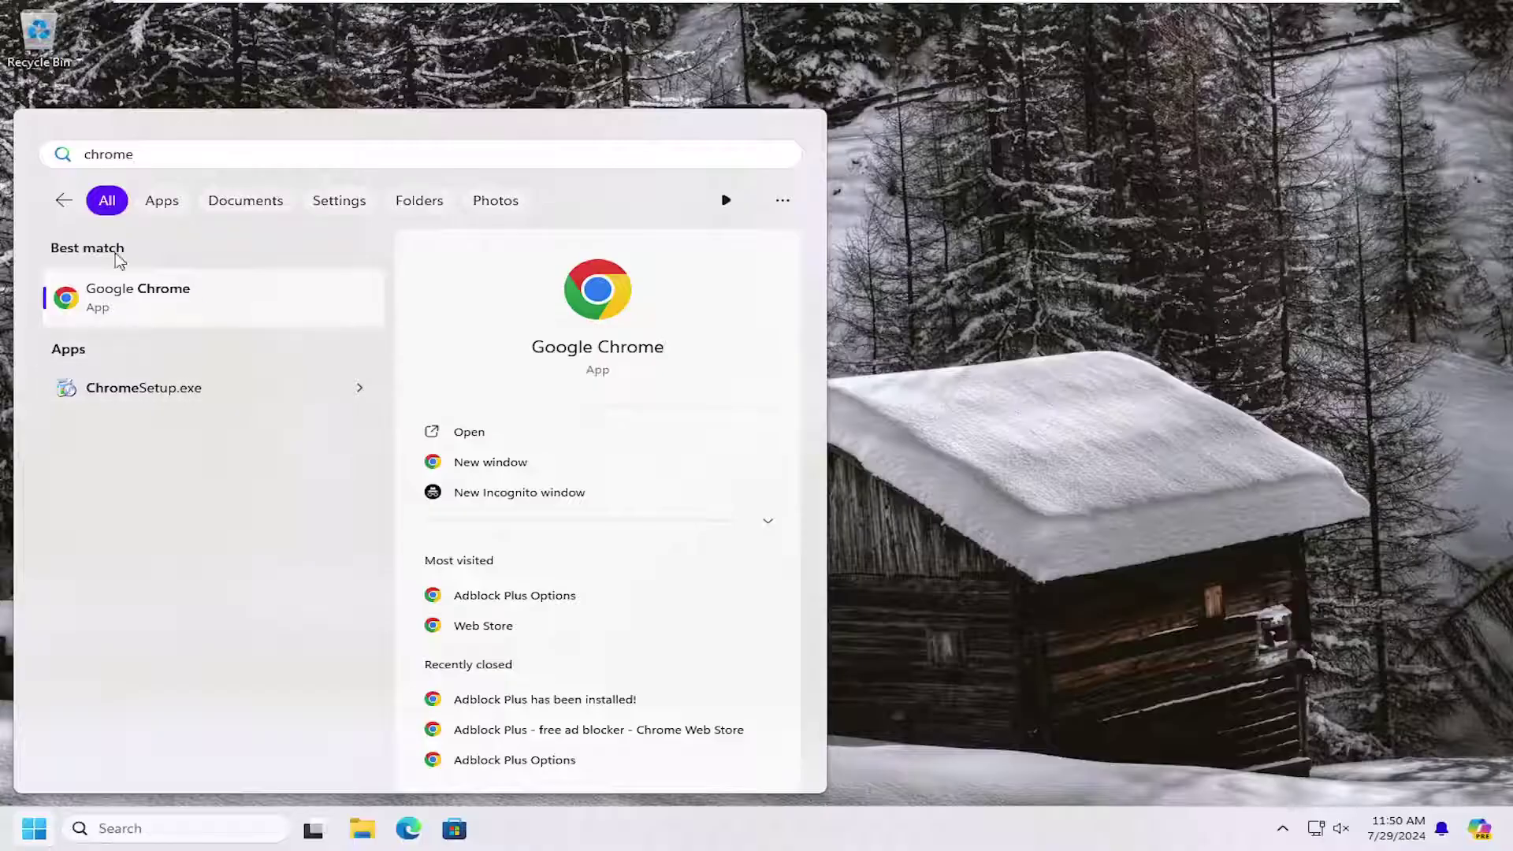
pyautogui.rightClick(145, 301)
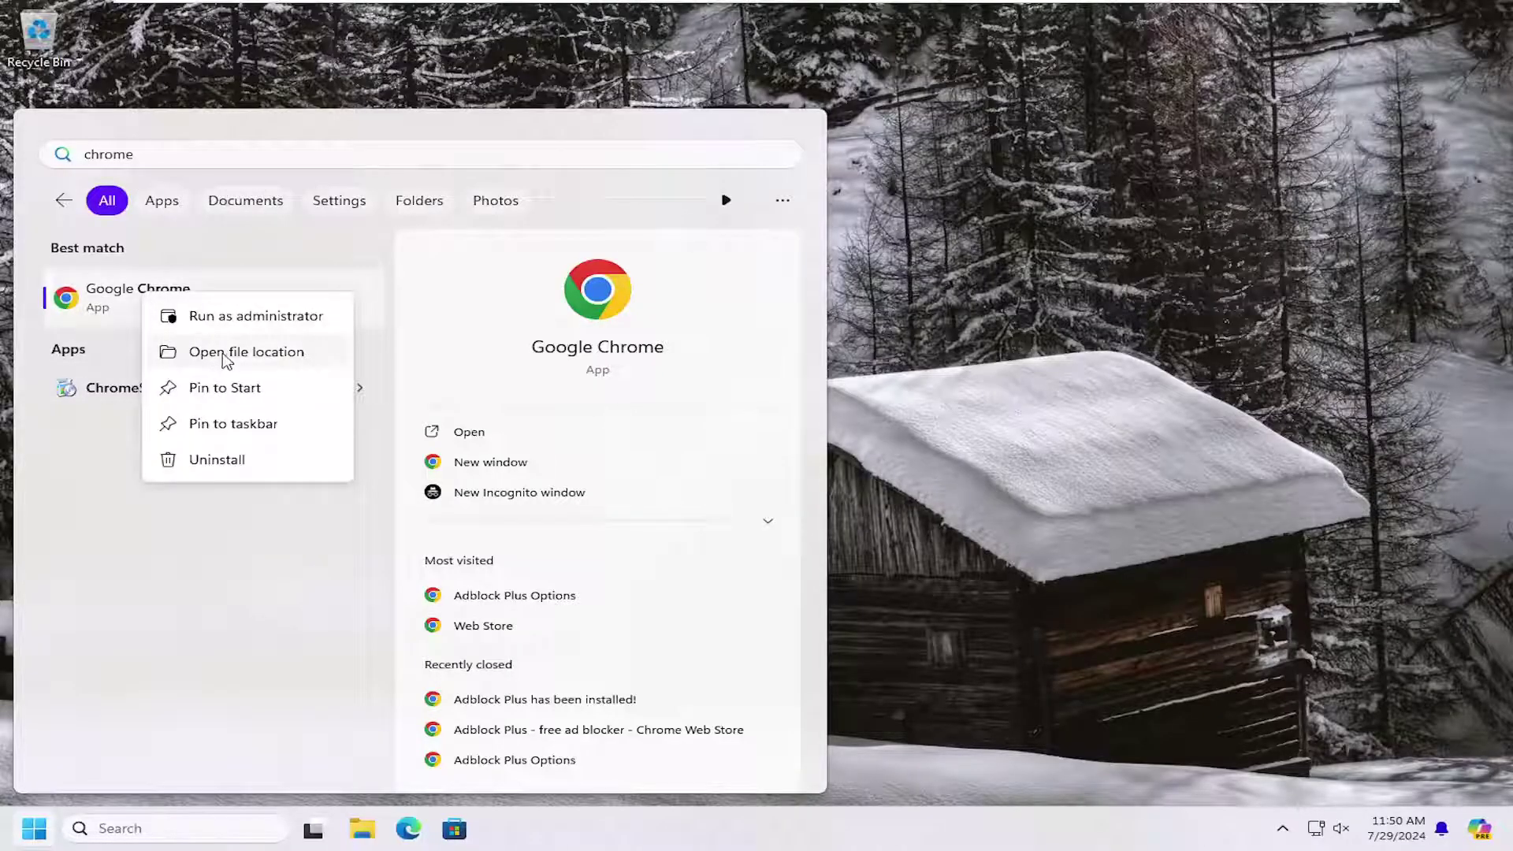
pyautogui.click(230, 358)
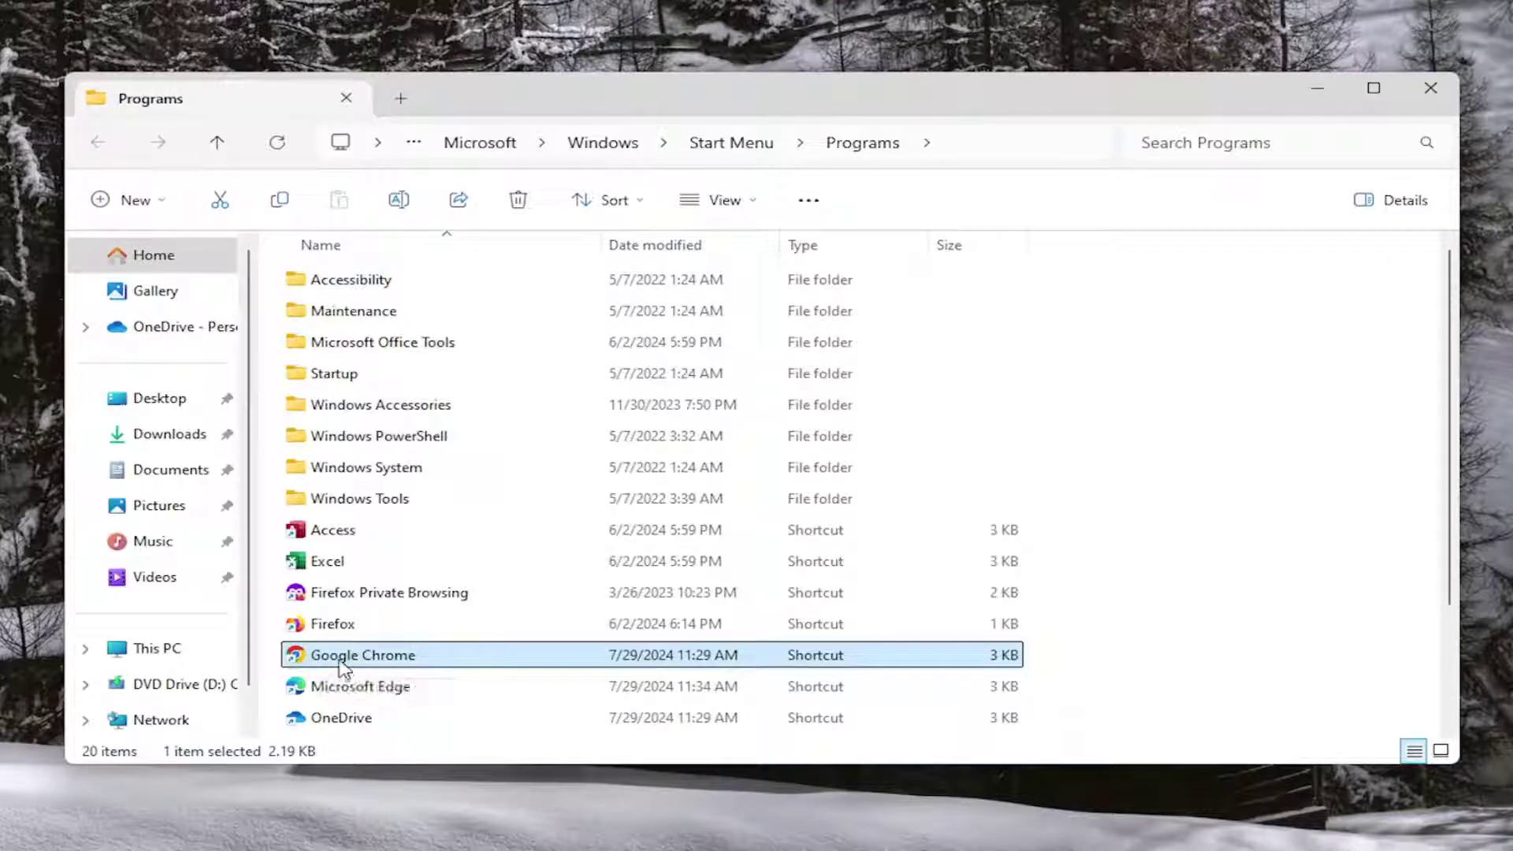
# Step: Open the Properties of the Google Chrome shortcut from its full context menu
pyautogui.rightClick(344, 668)
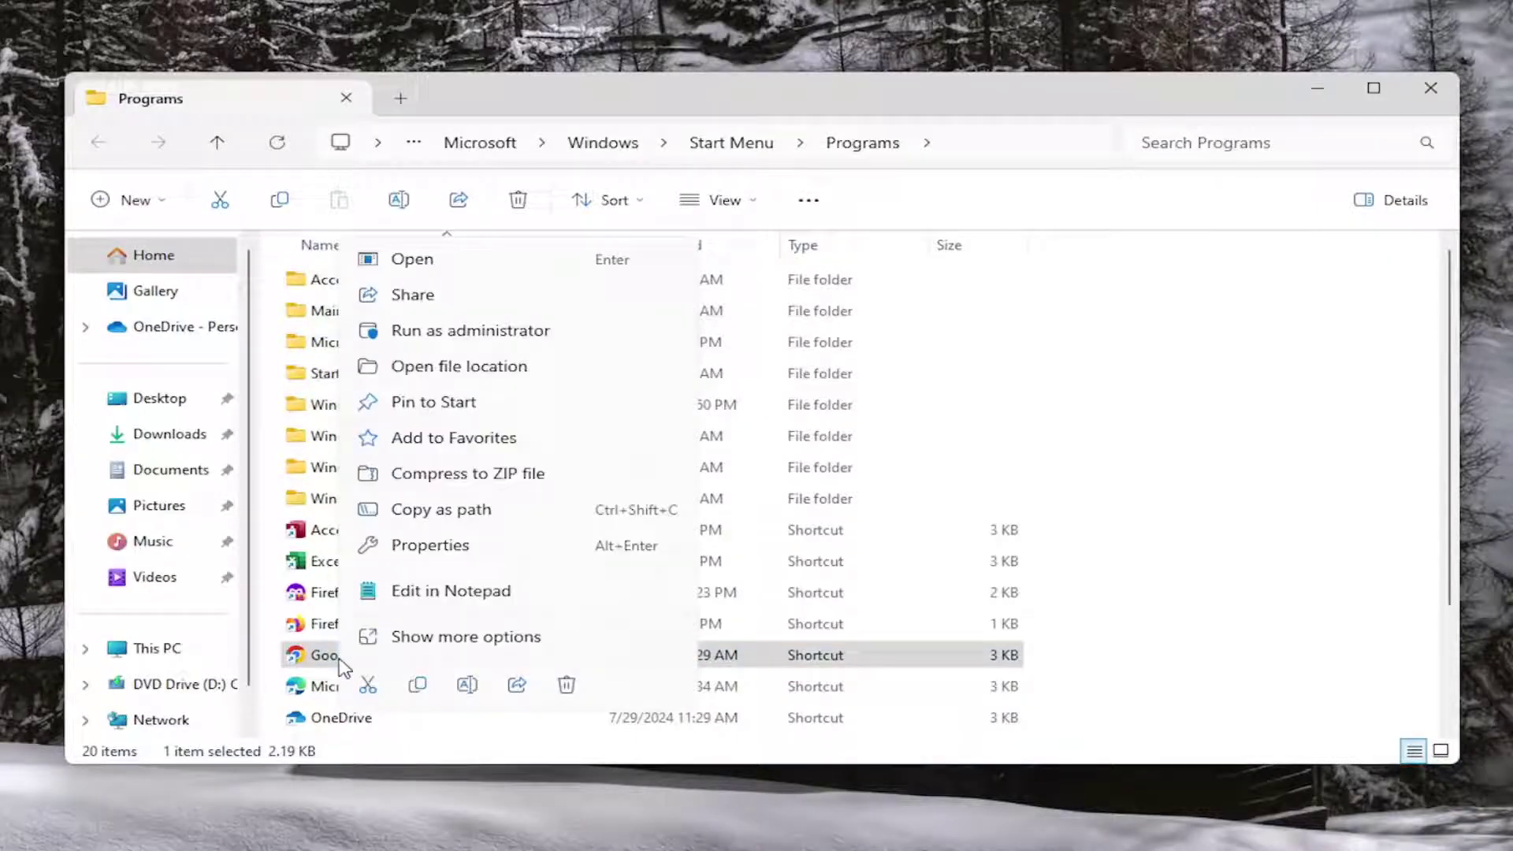
pyautogui.click(502, 637)
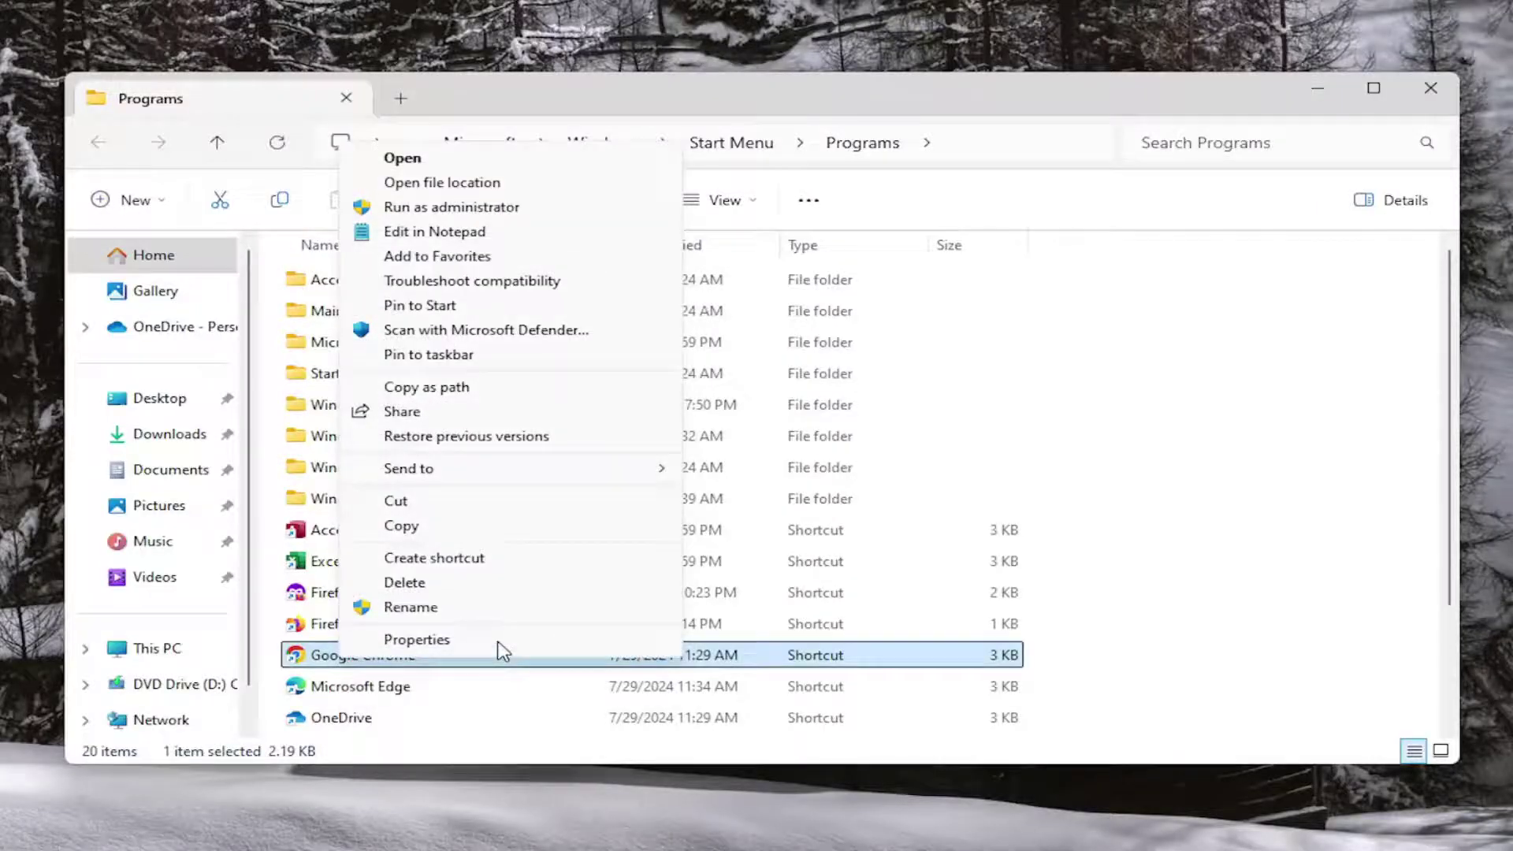
pyautogui.click(409, 639)
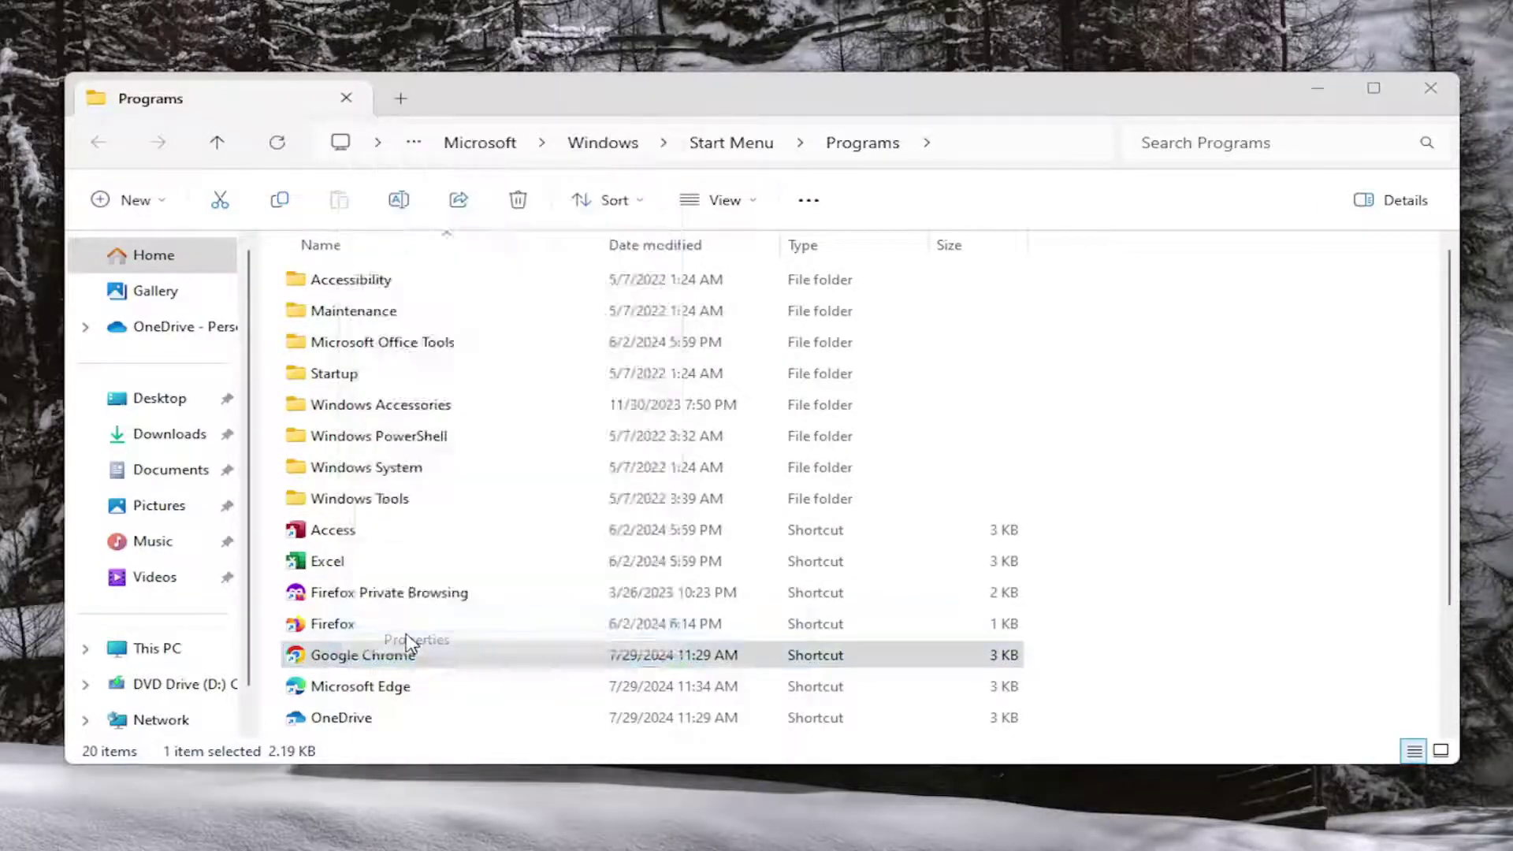
# Step: Enable Windows 8 compatibility mode on the Chrome shortcut, apply it, and close the dialog
pyautogui.moveTo(580, 236); pyautogui.dragTo(691, 95)
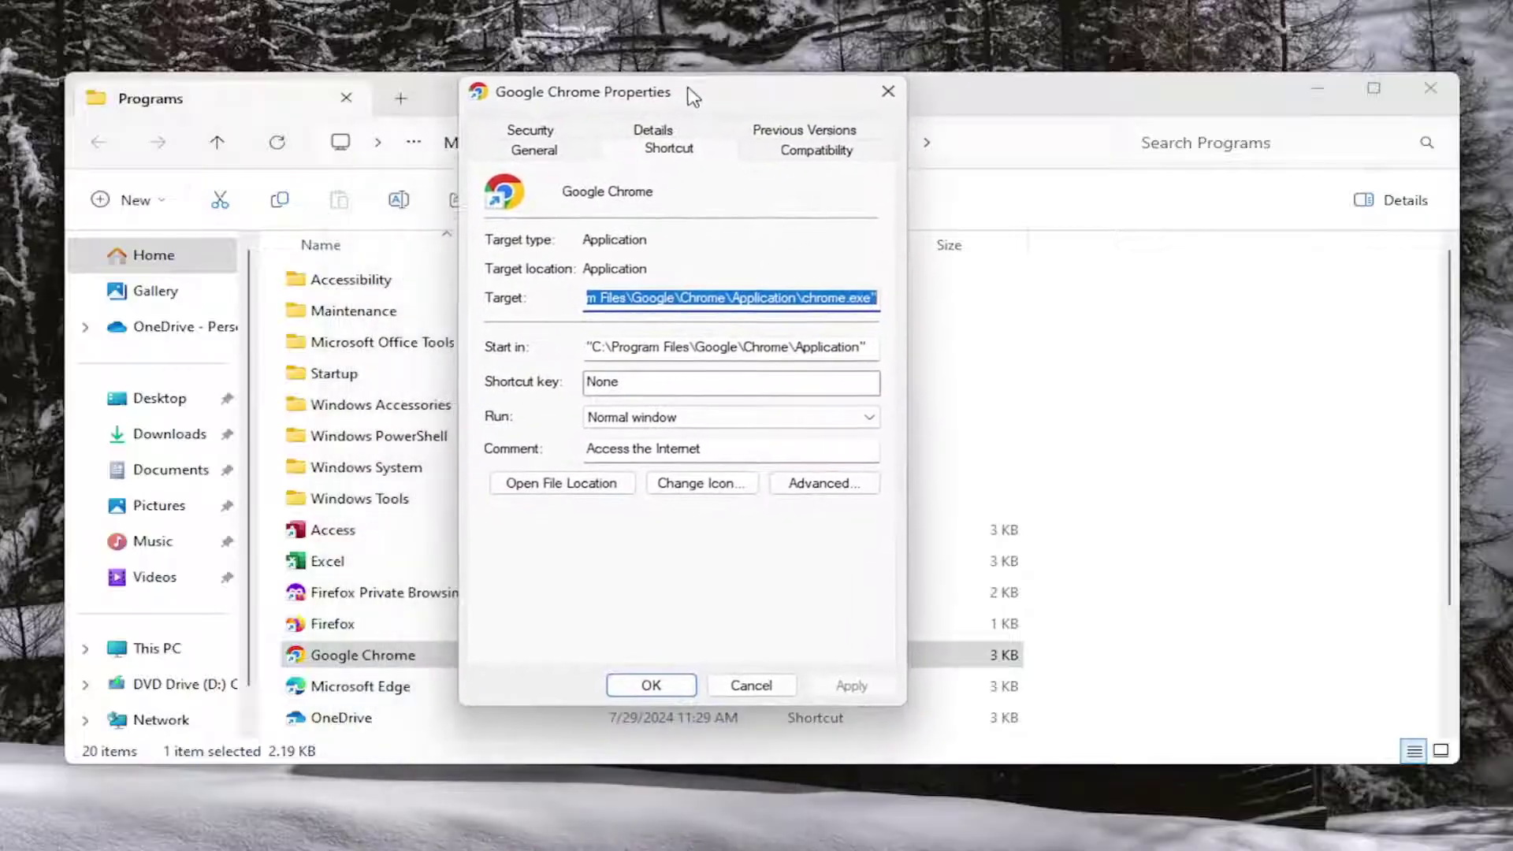
pyautogui.click(795, 151)
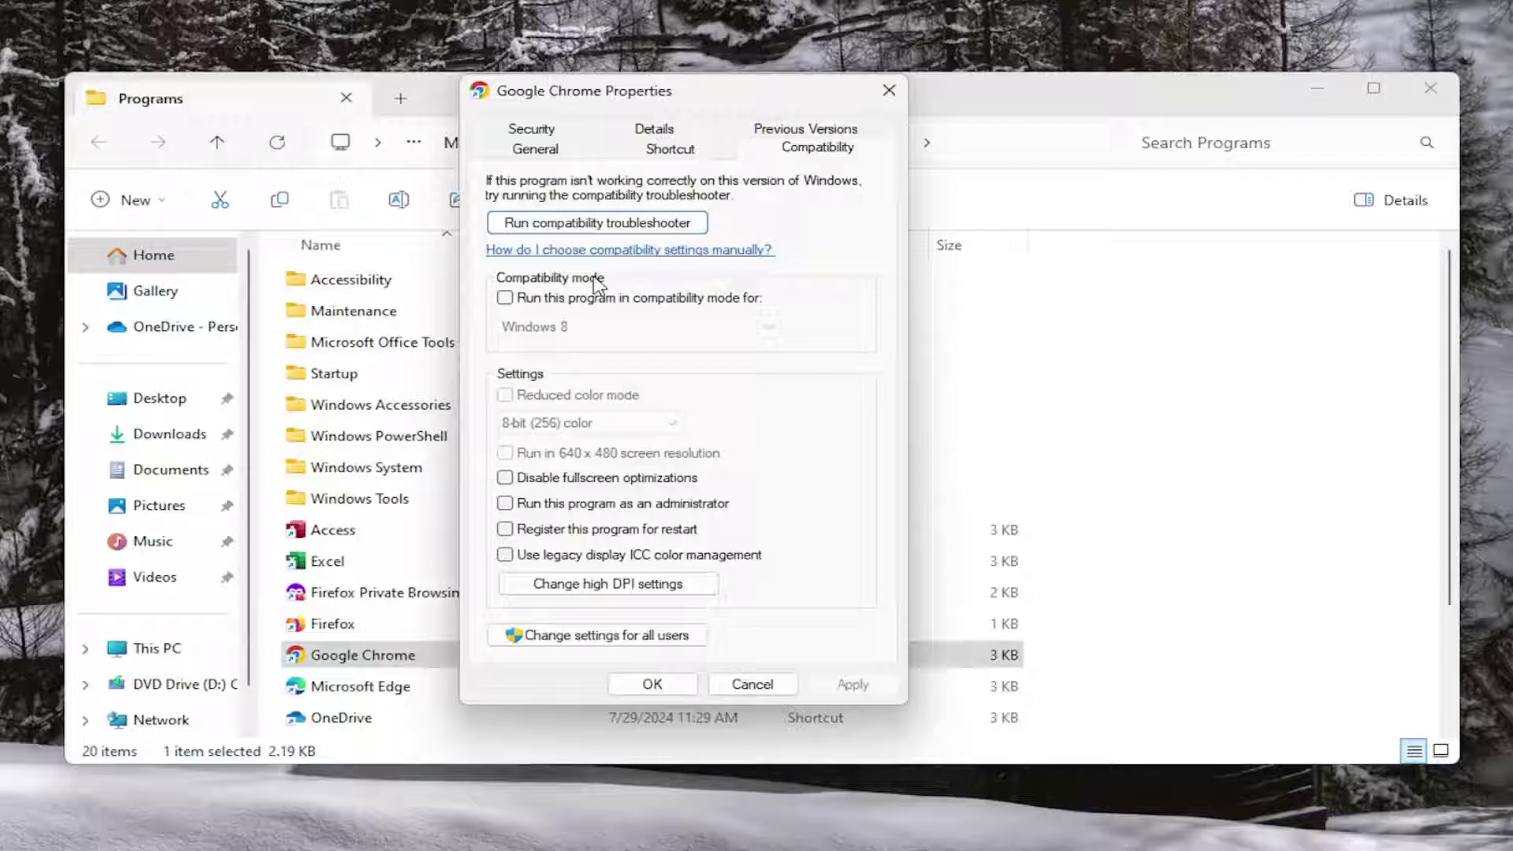
pyautogui.click(505, 299)
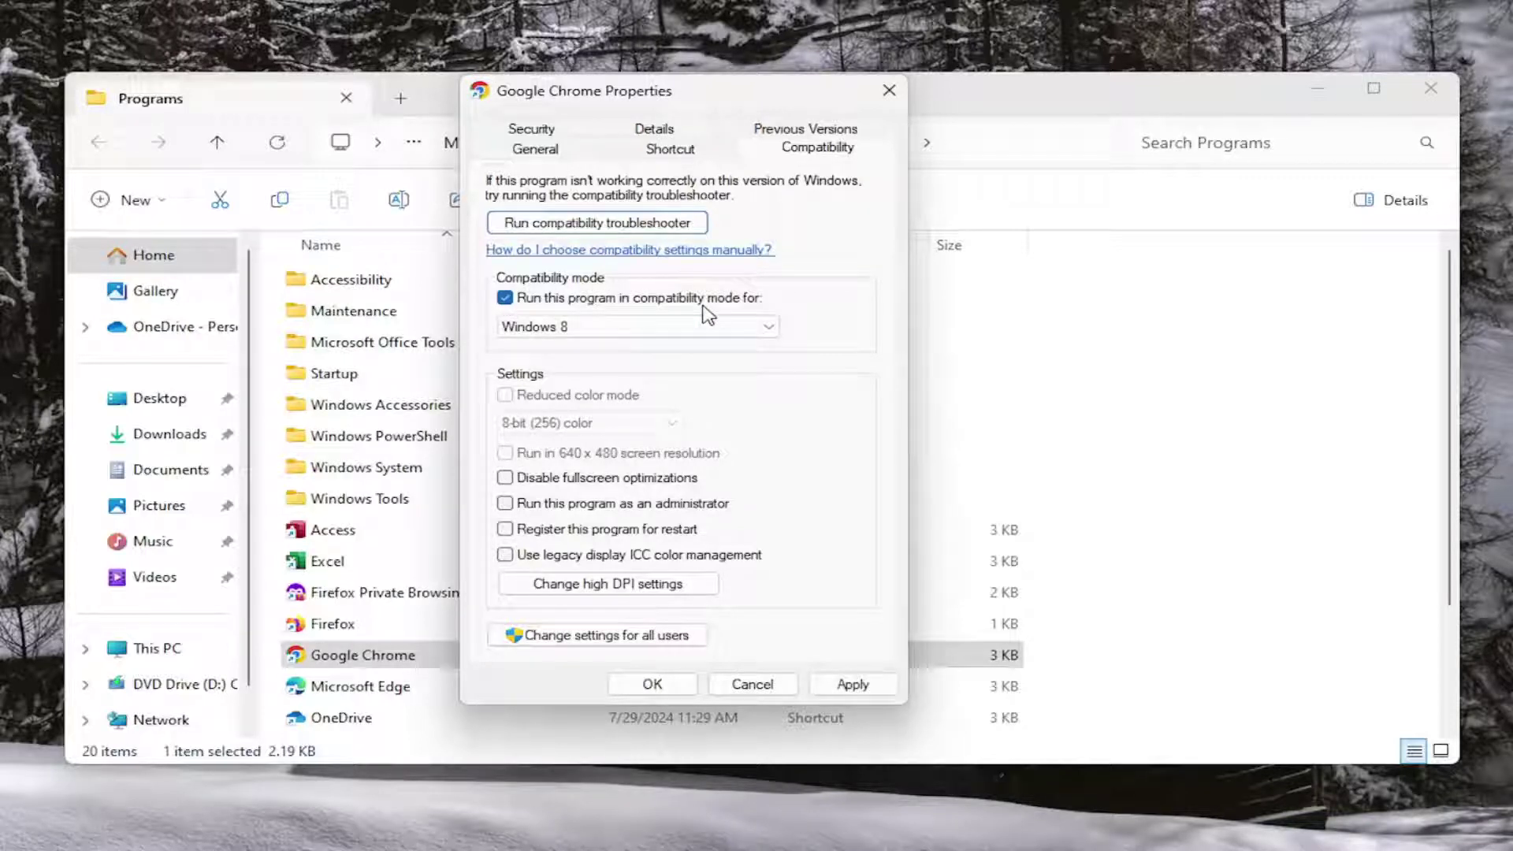
pyautogui.click(713, 324)
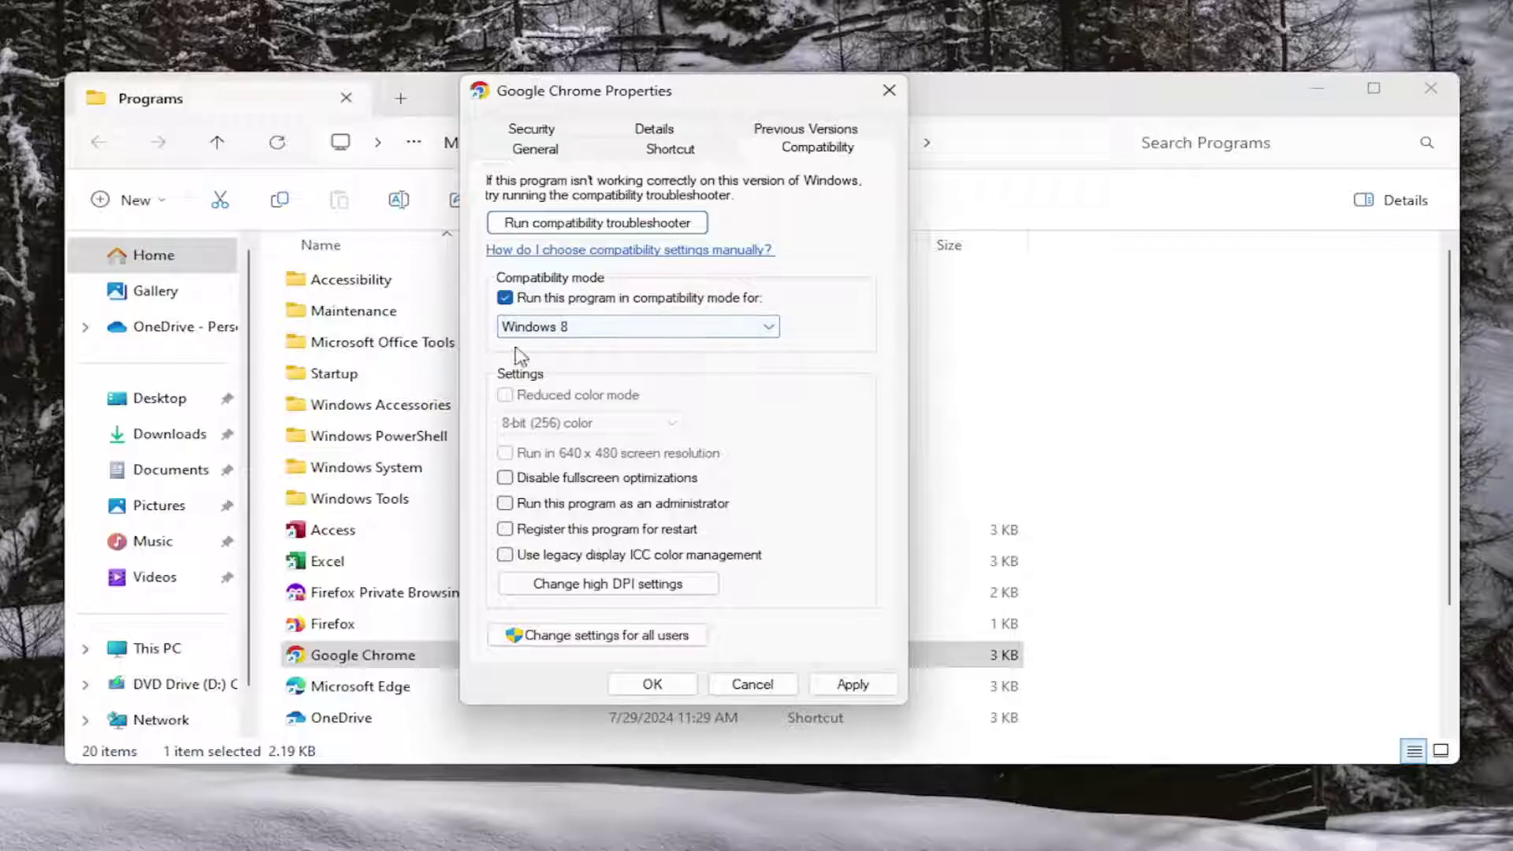
pyautogui.click(853, 684)
pyautogui.click(652, 684)
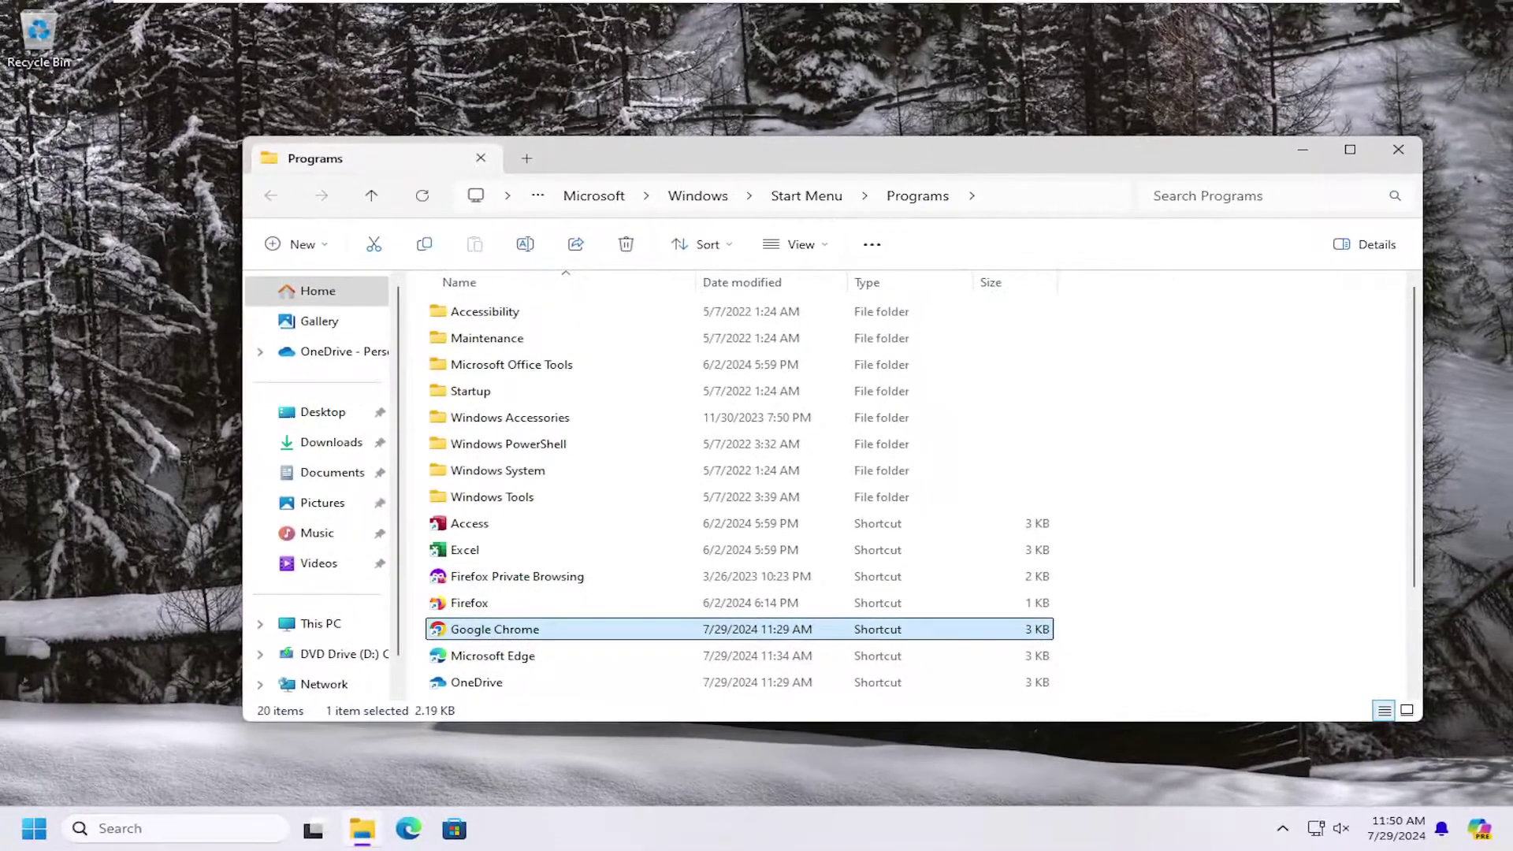
# Step: Close File Explorer and open the Windows Update page in Settings via a search for 'update'
pyautogui.click(1397, 149)
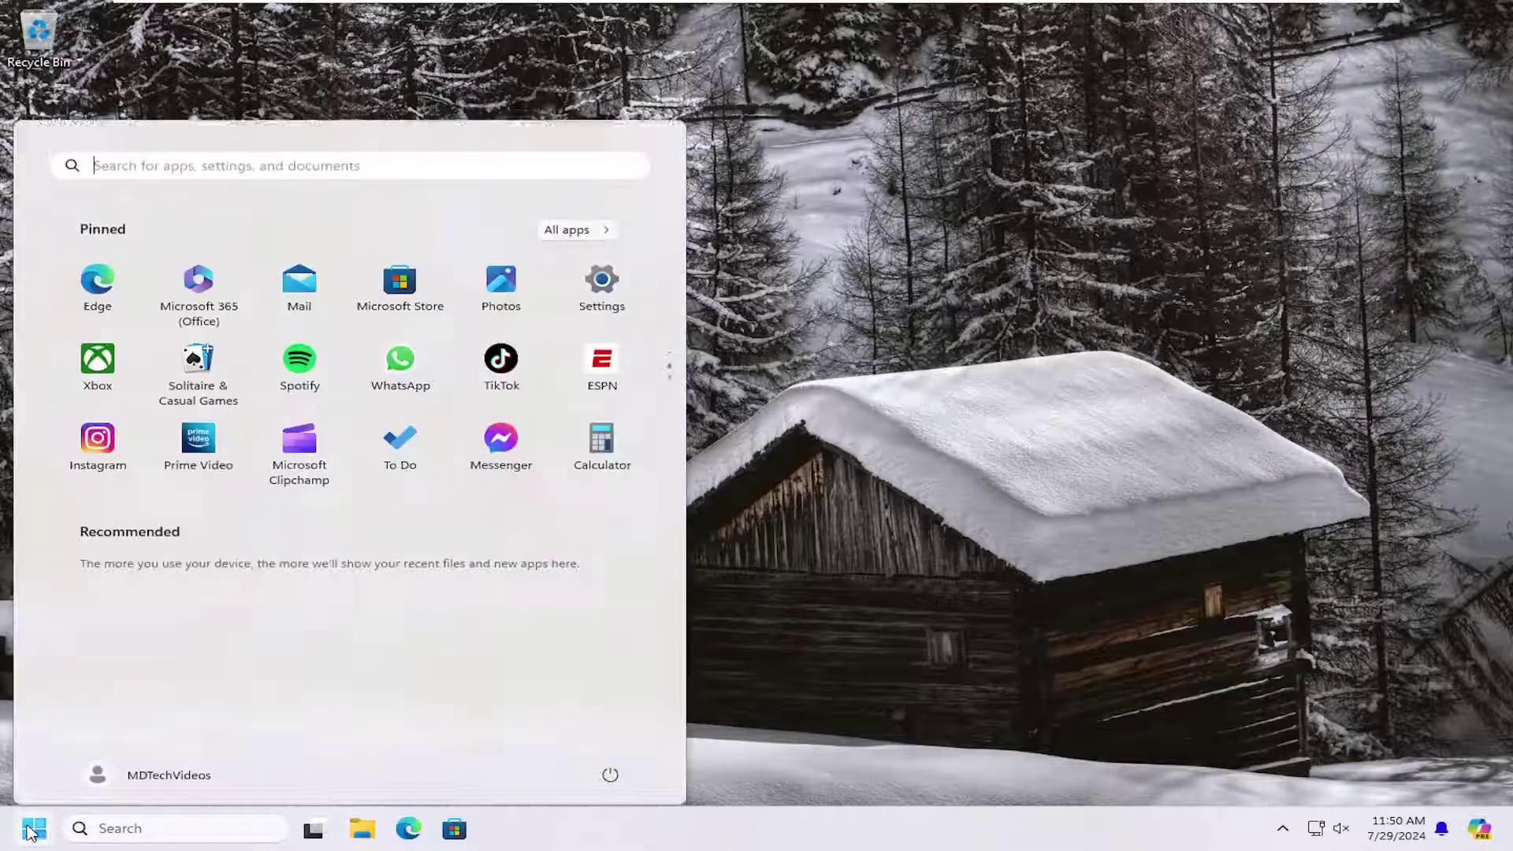
pyautogui.click(32, 830)
pyautogui.write('update')
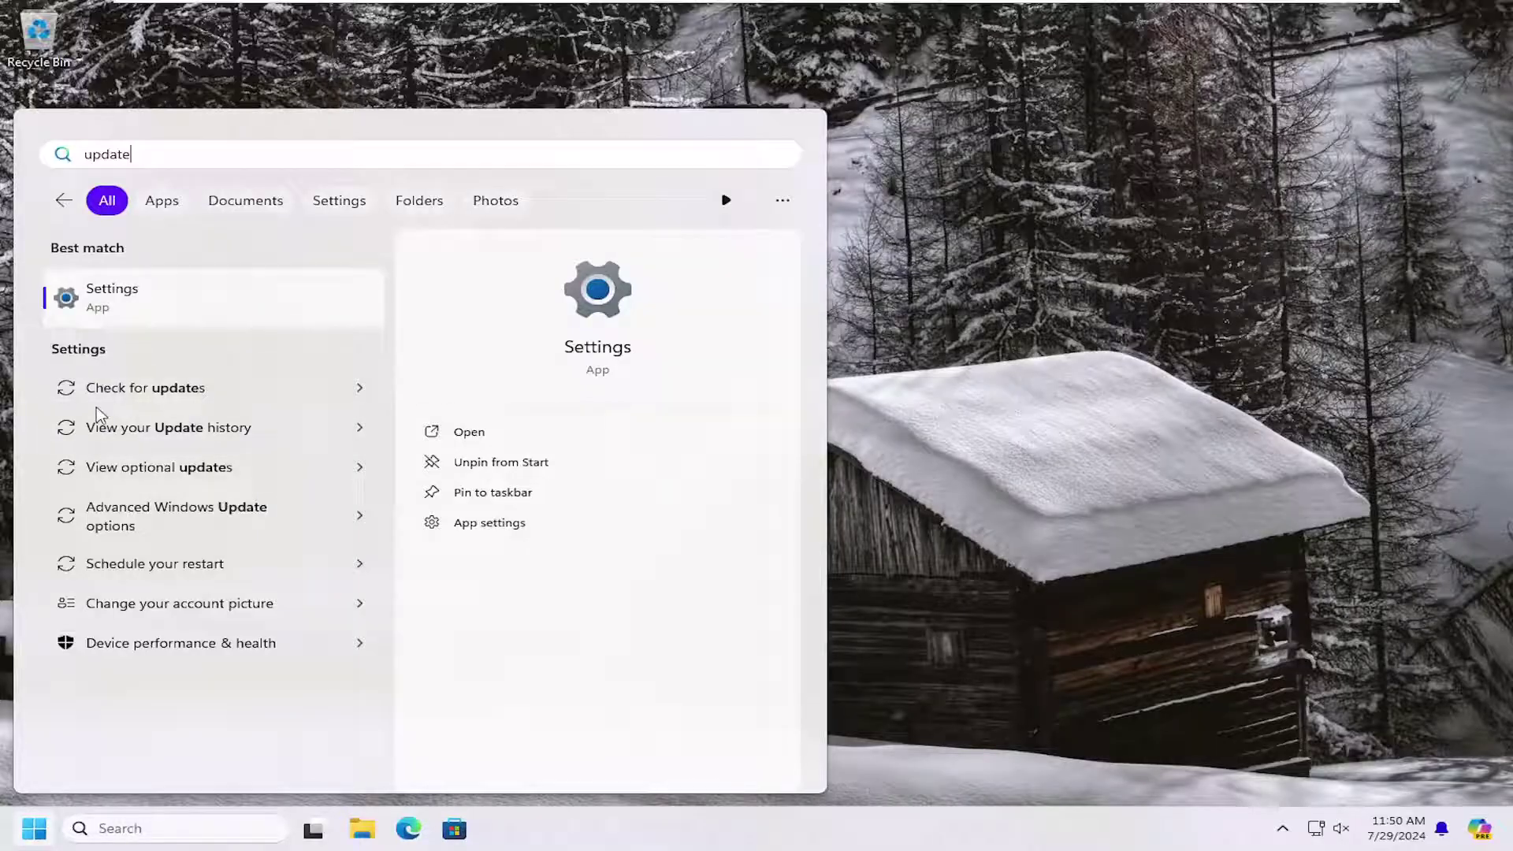
pyautogui.click(136, 299)
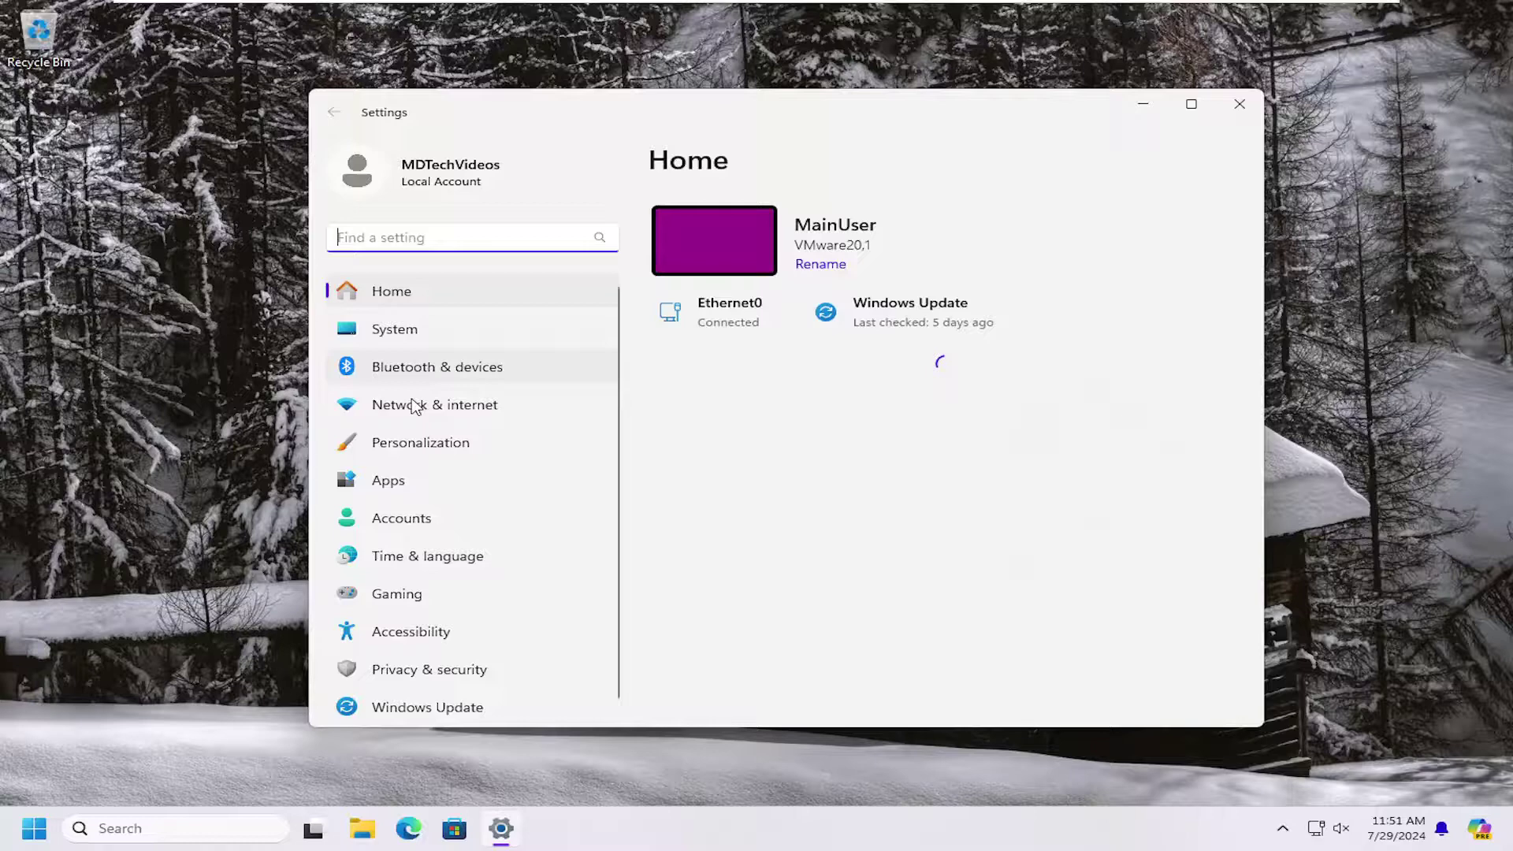
pyautogui.click(421, 713)
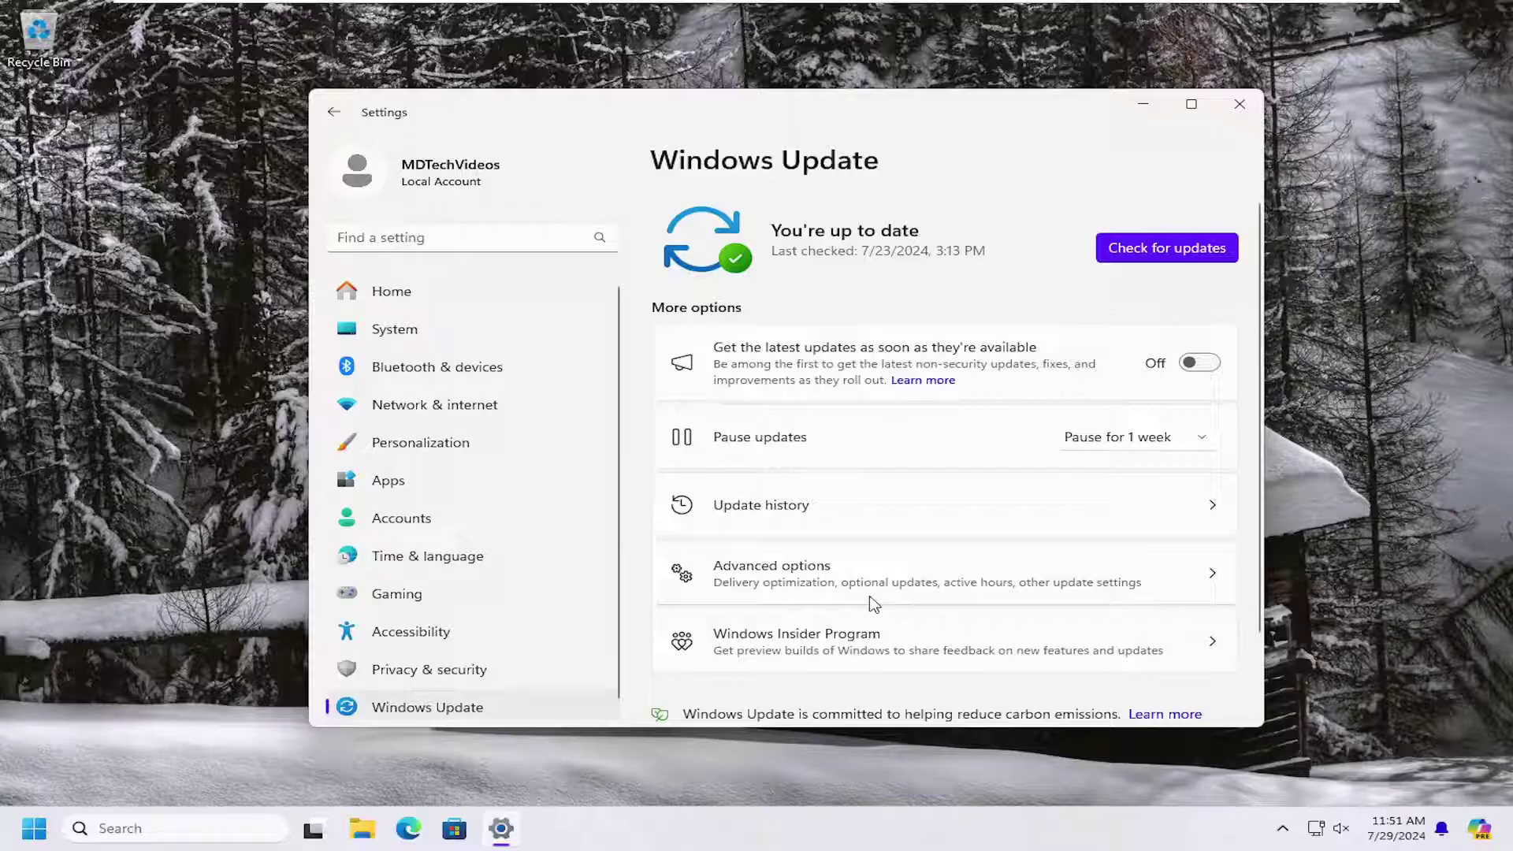
pyautogui.scroll(-1, 786, 496)
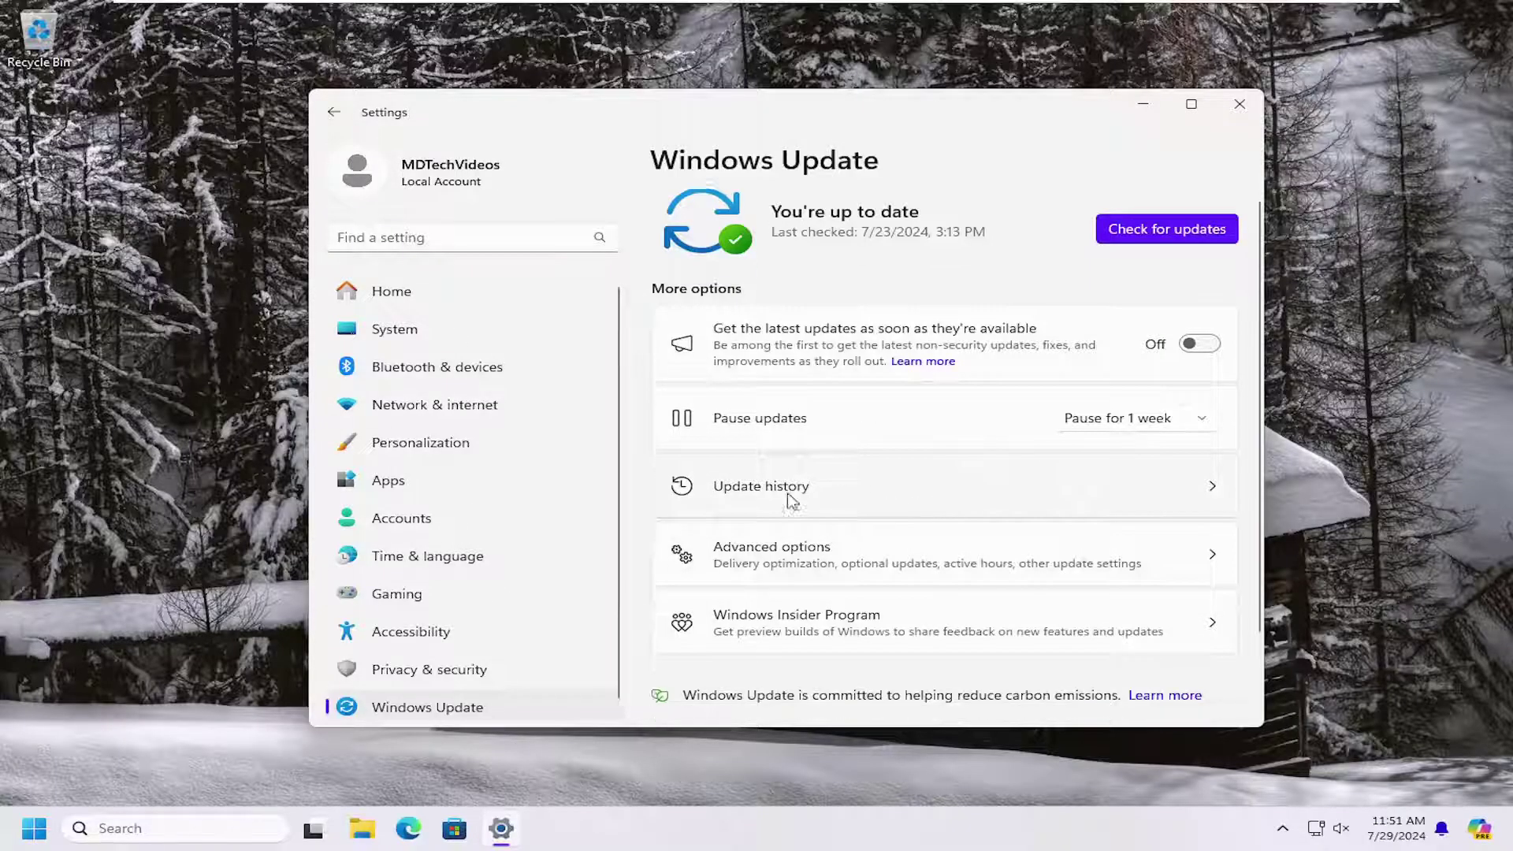
# Step: Open Optional updates, expand Driver updates, and leave VMware Display 9.17.7.4 unselected
pyautogui.click(762, 490)
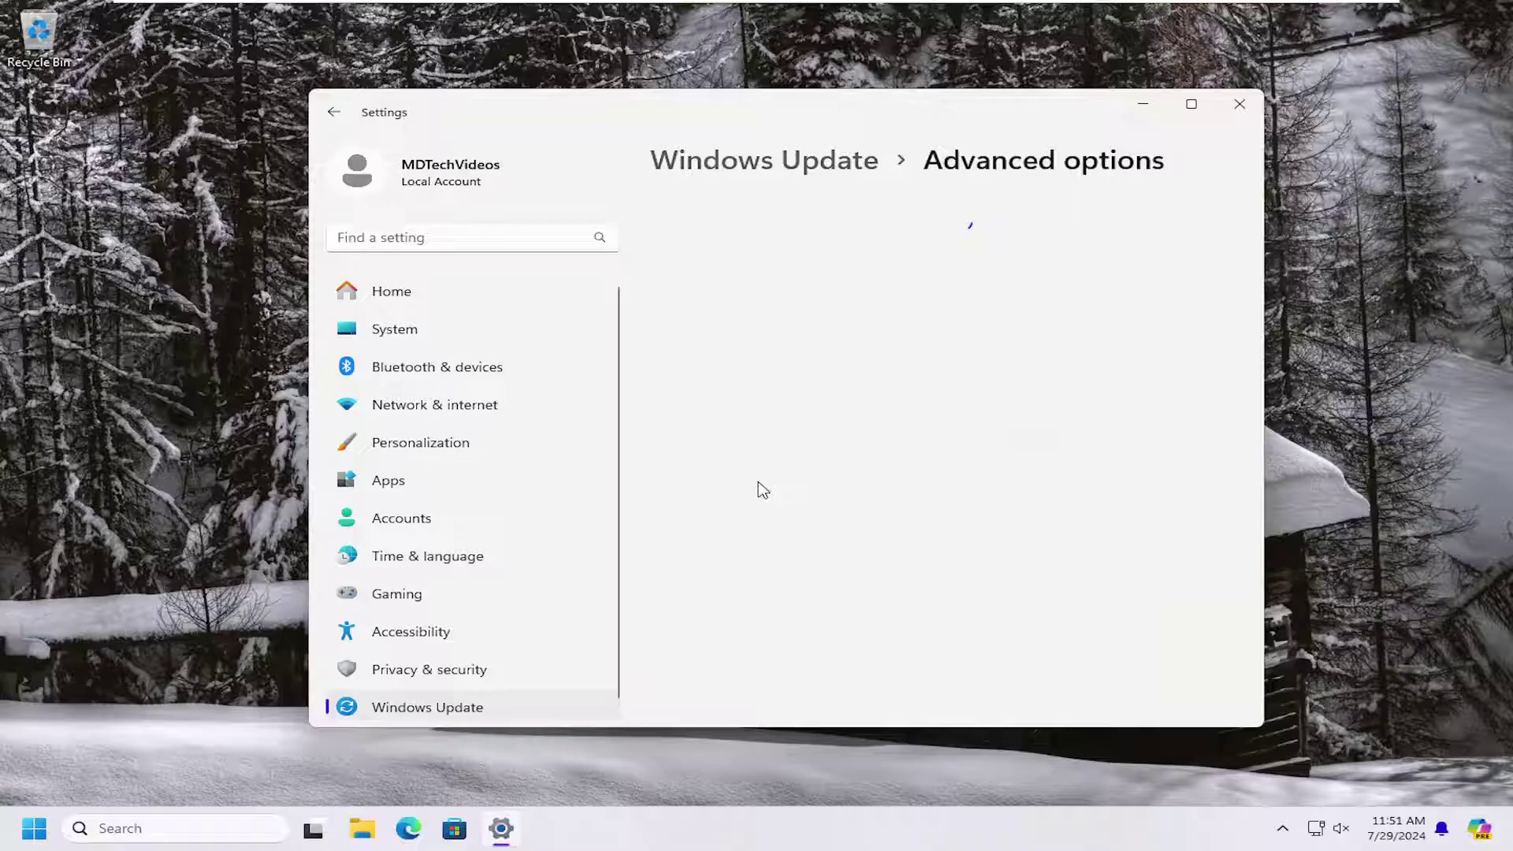
pyautogui.scroll(-2, 755, 503)
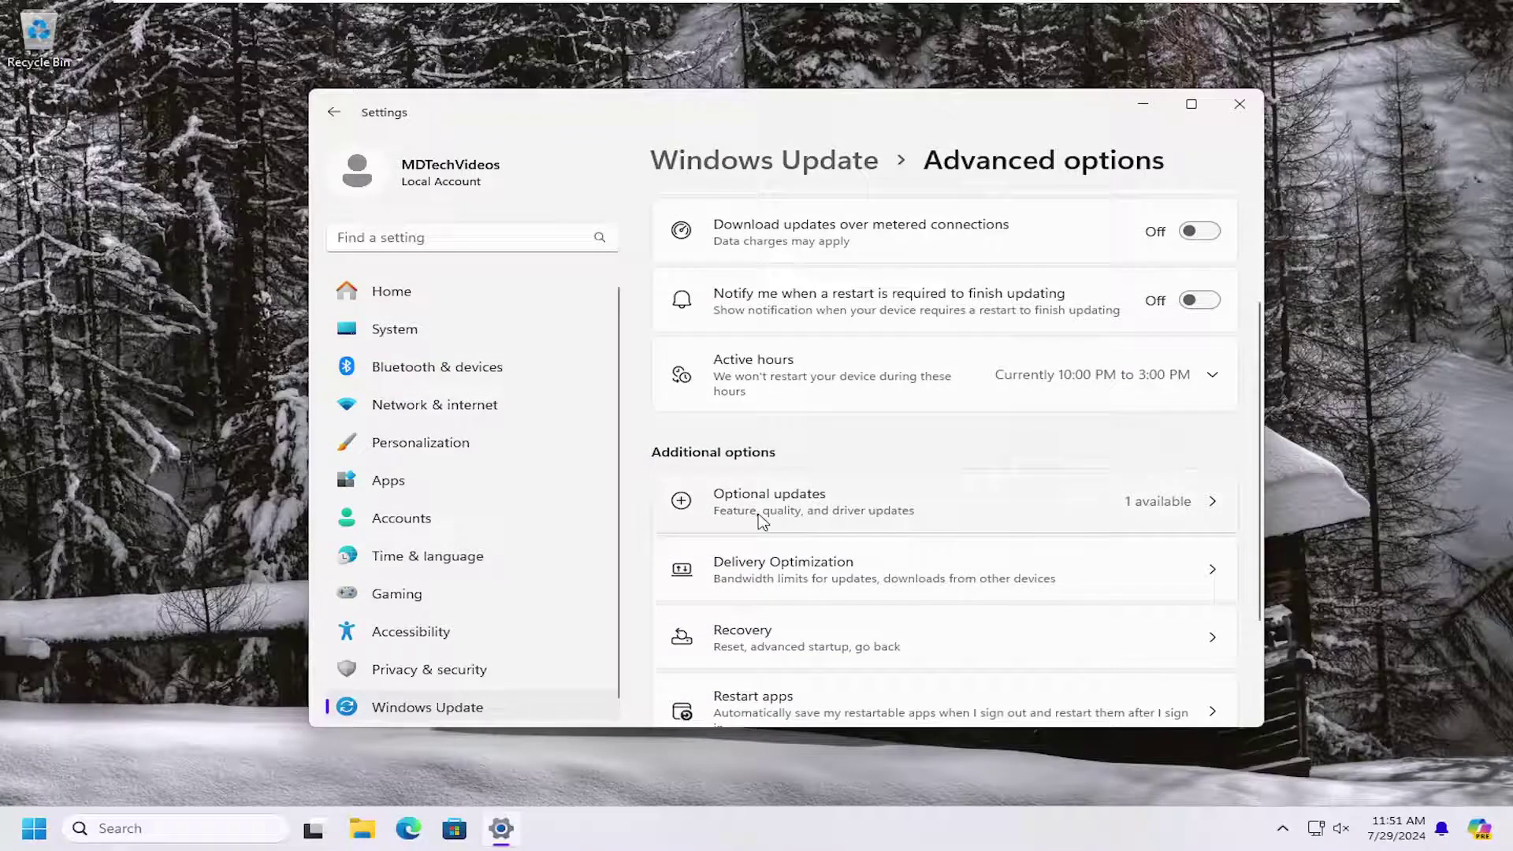
pyautogui.click(816, 509)
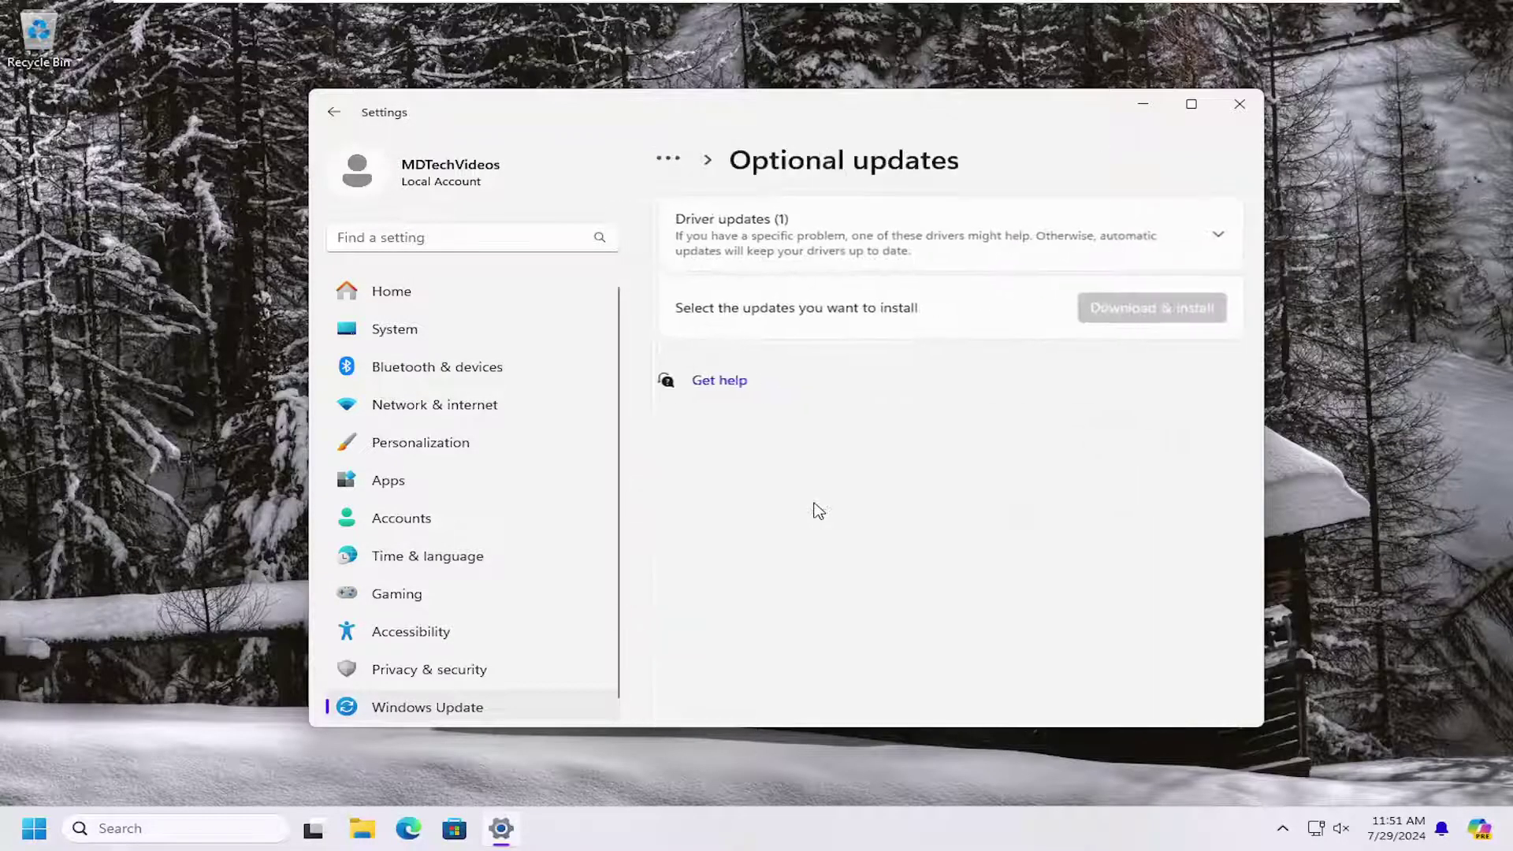
pyautogui.click(775, 235)
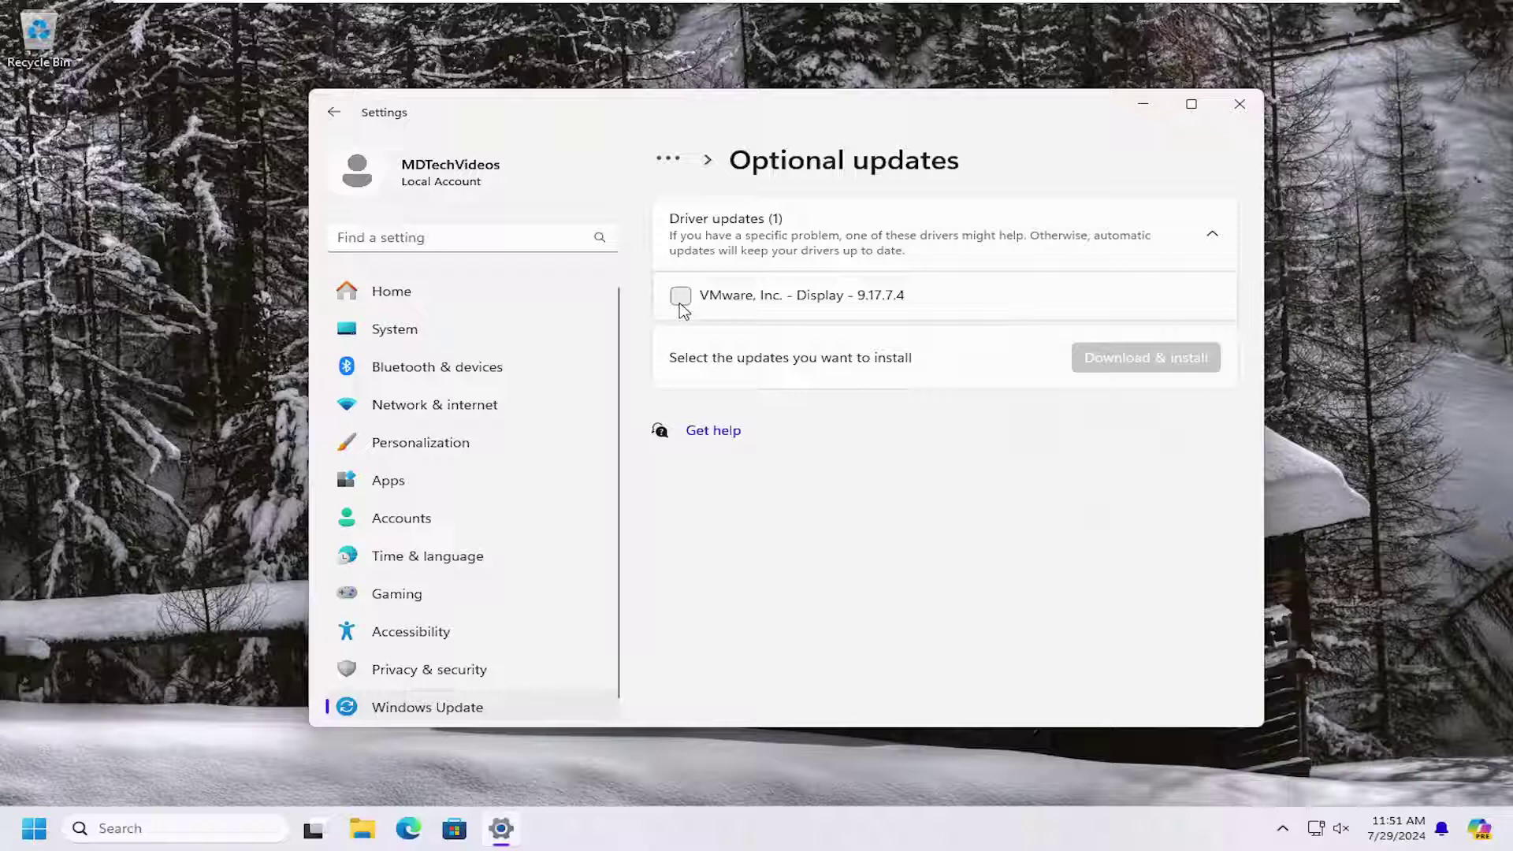
pyautogui.click(681, 297)
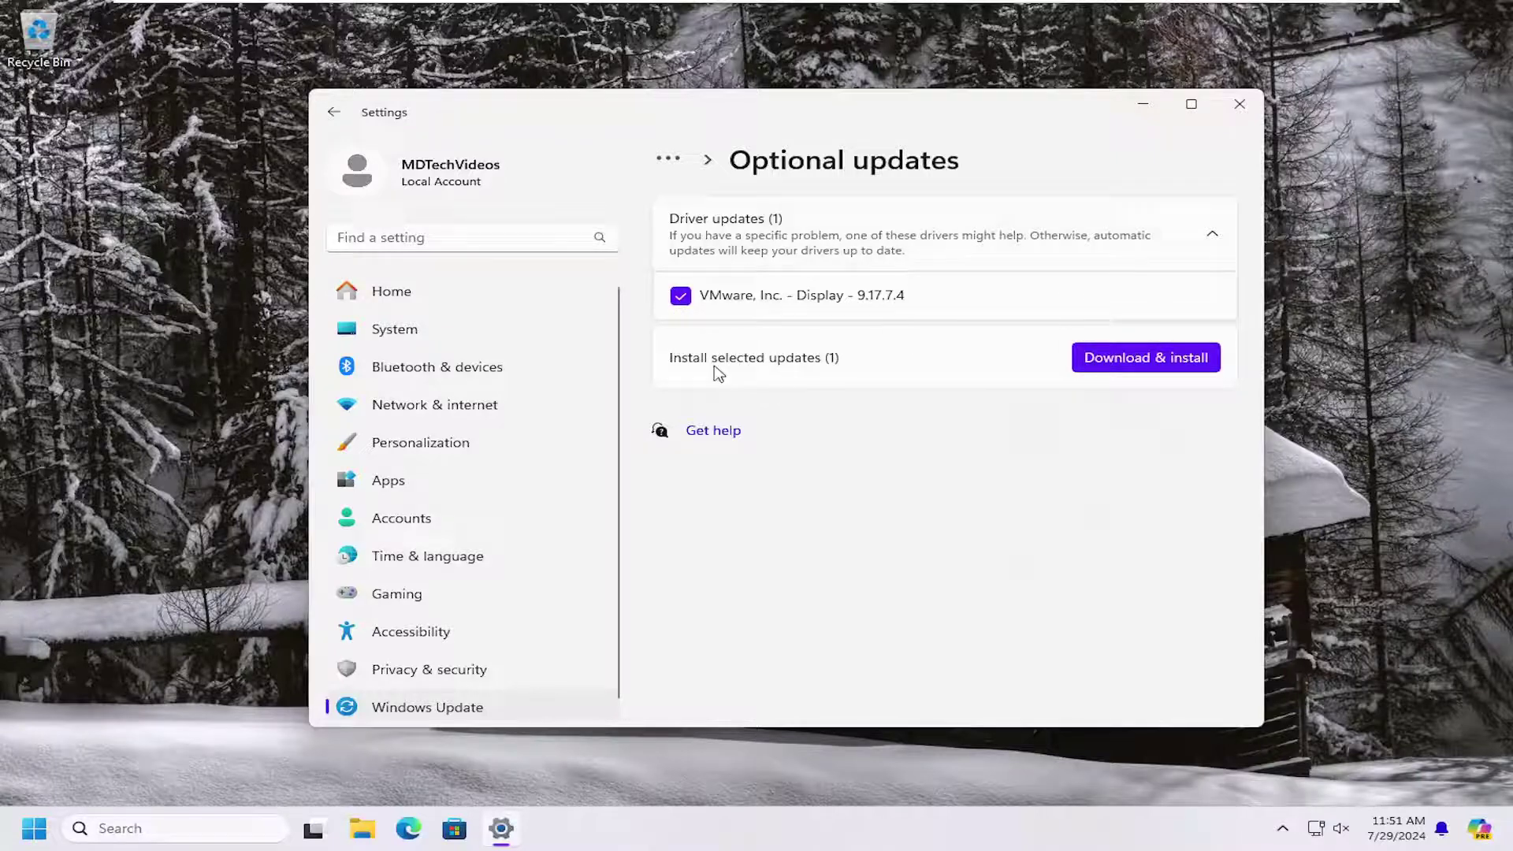
pyautogui.click(681, 296)
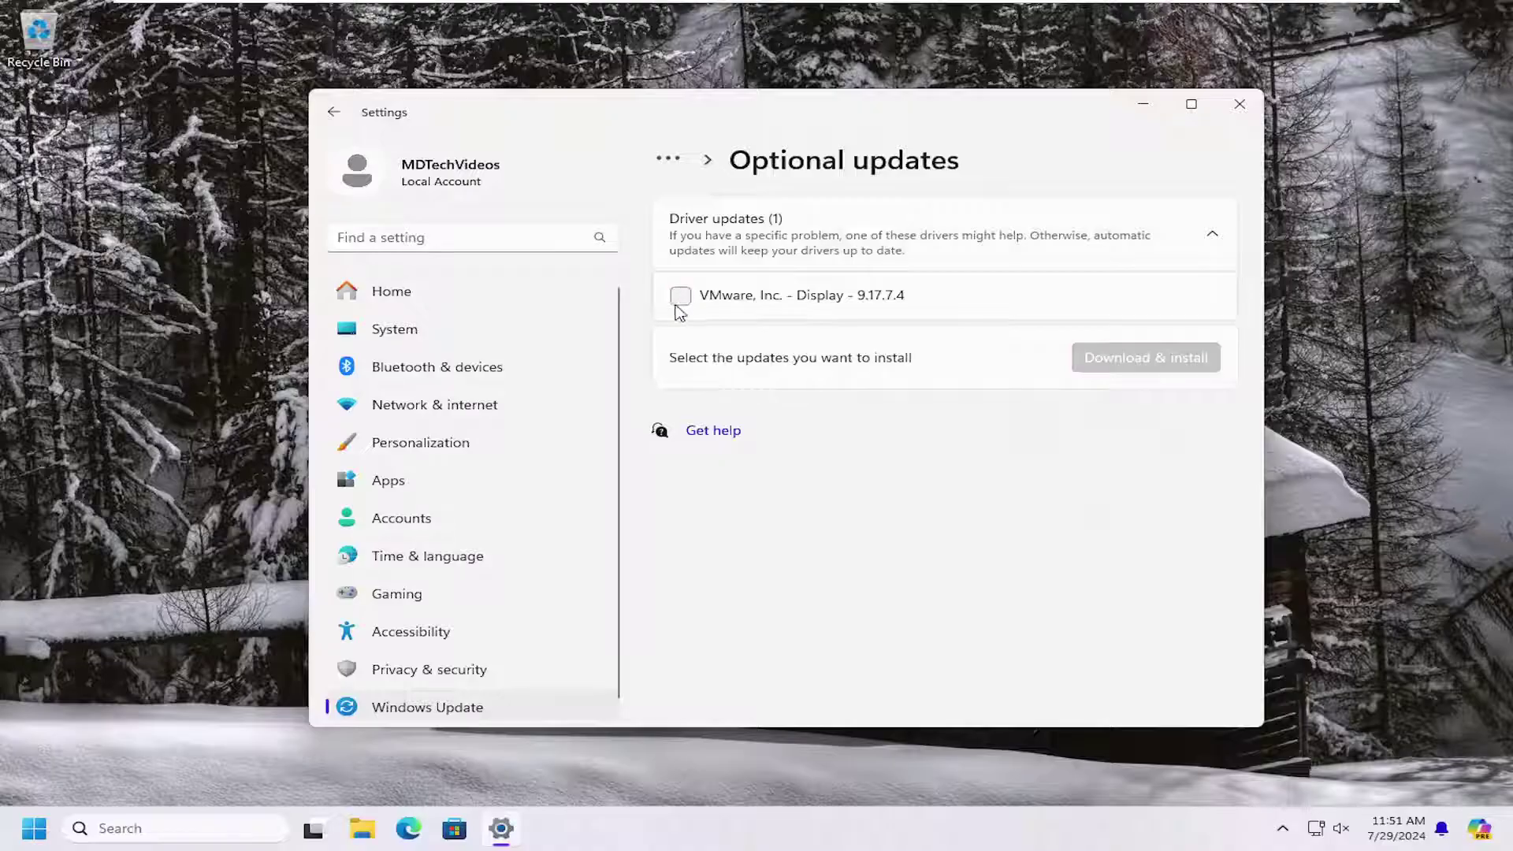
pyautogui.click(1236, 111)
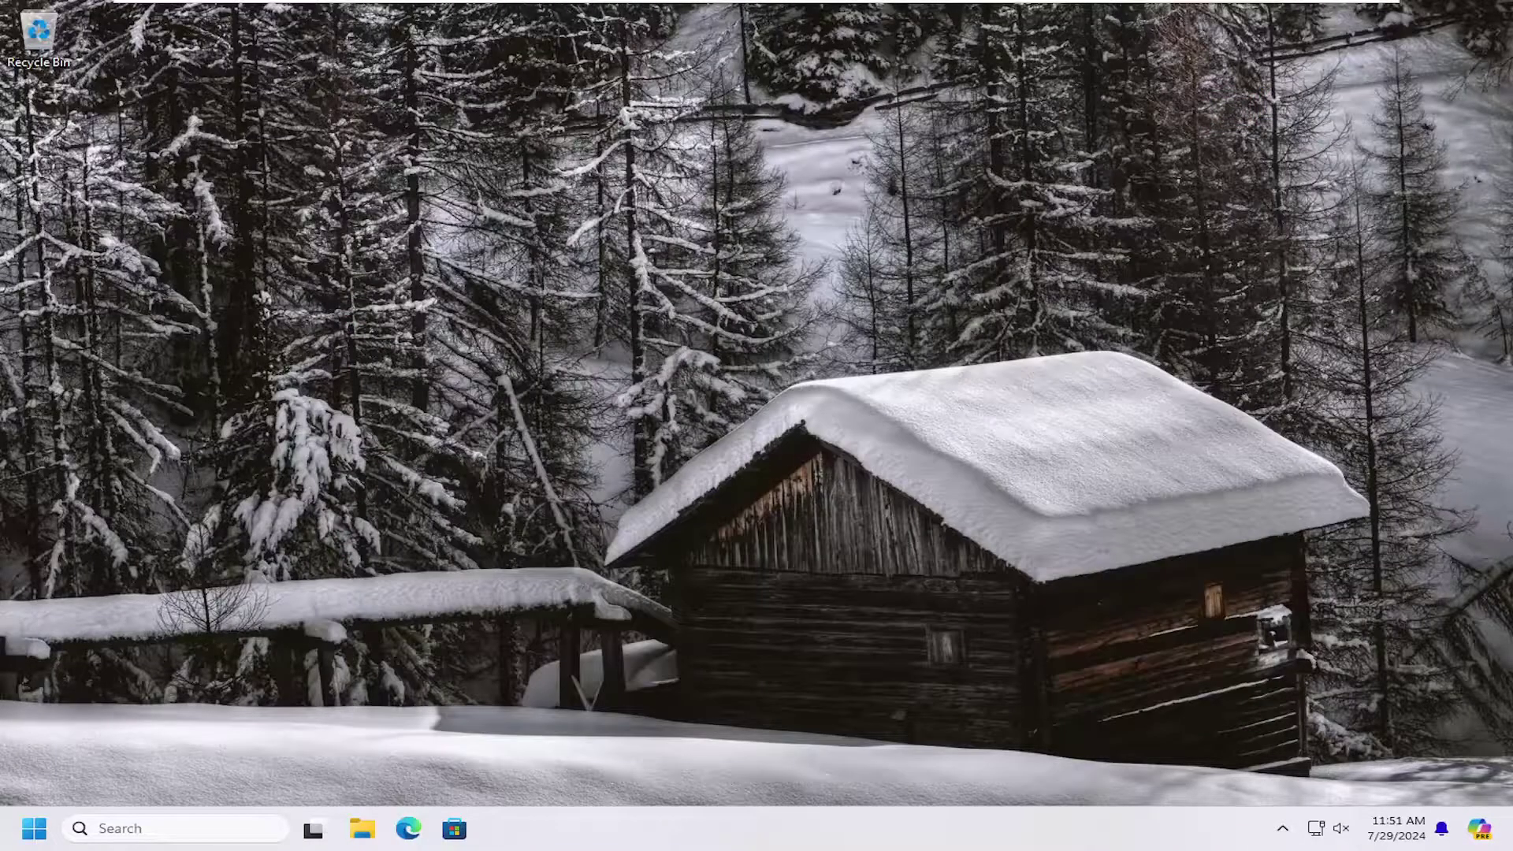